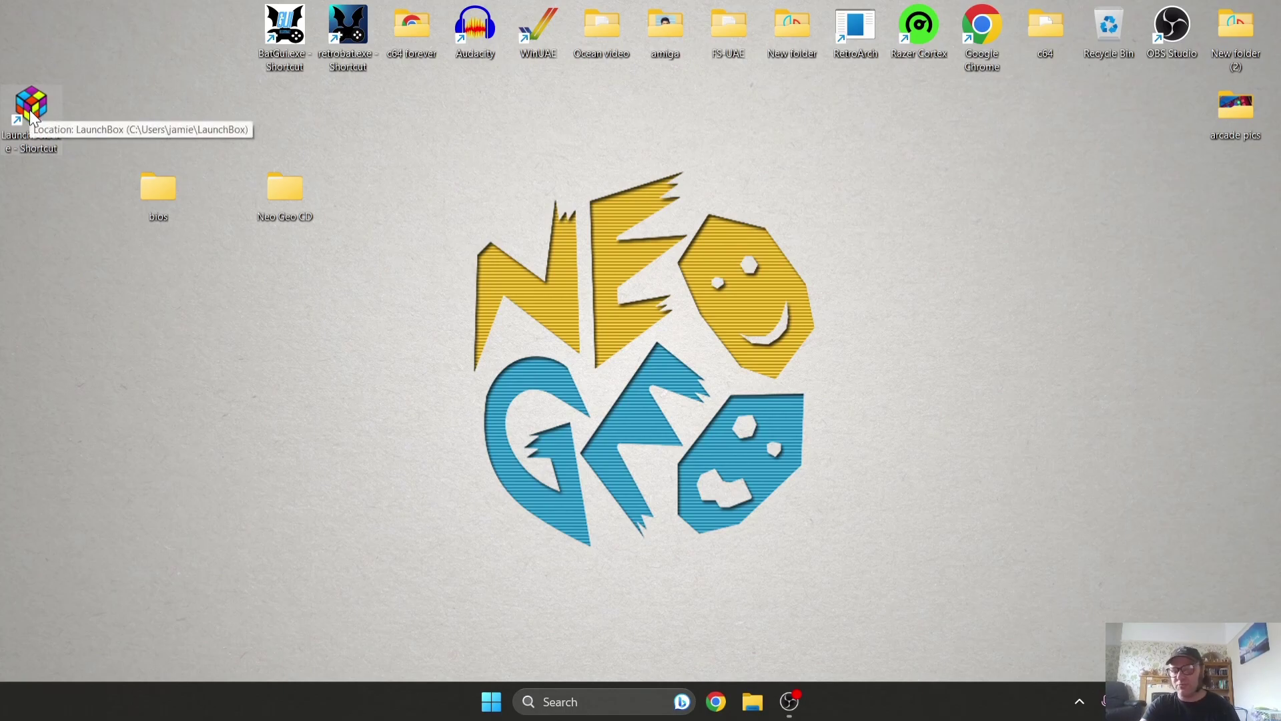
Open LaunchBox without adding games, examine its RetroArch management options, and close the program
double_click(31, 115)
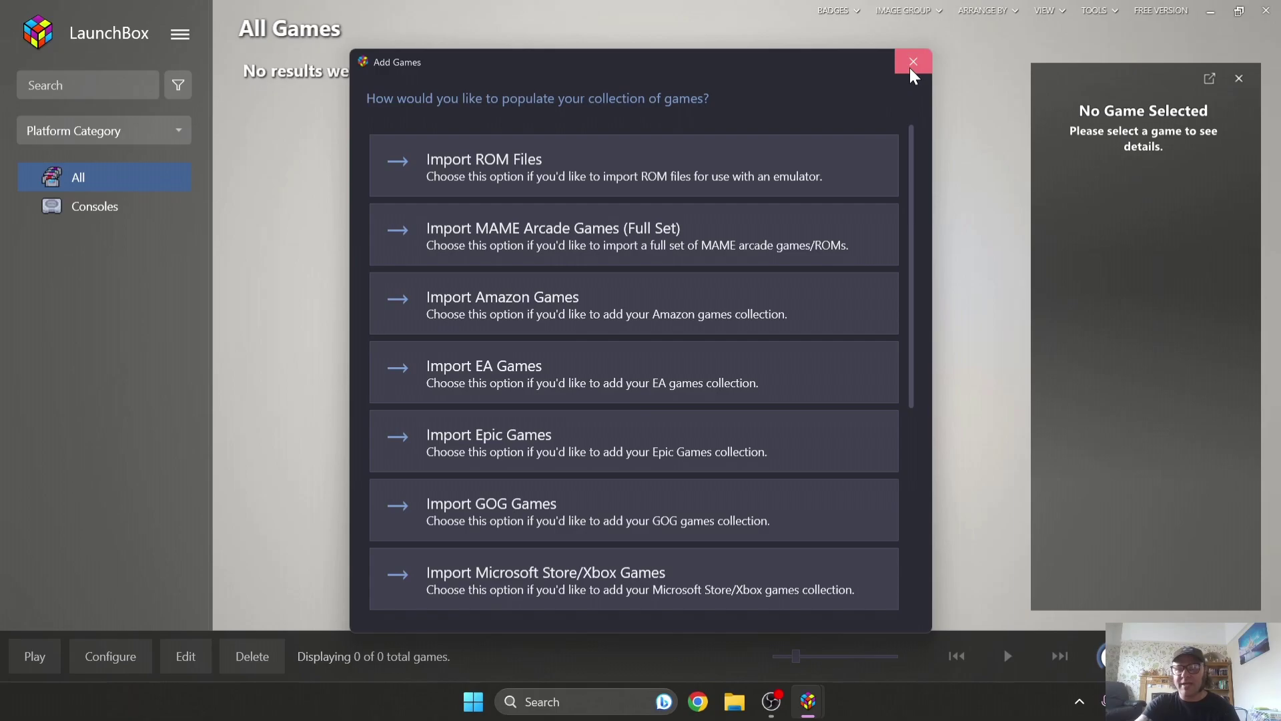
left_click(912, 63)
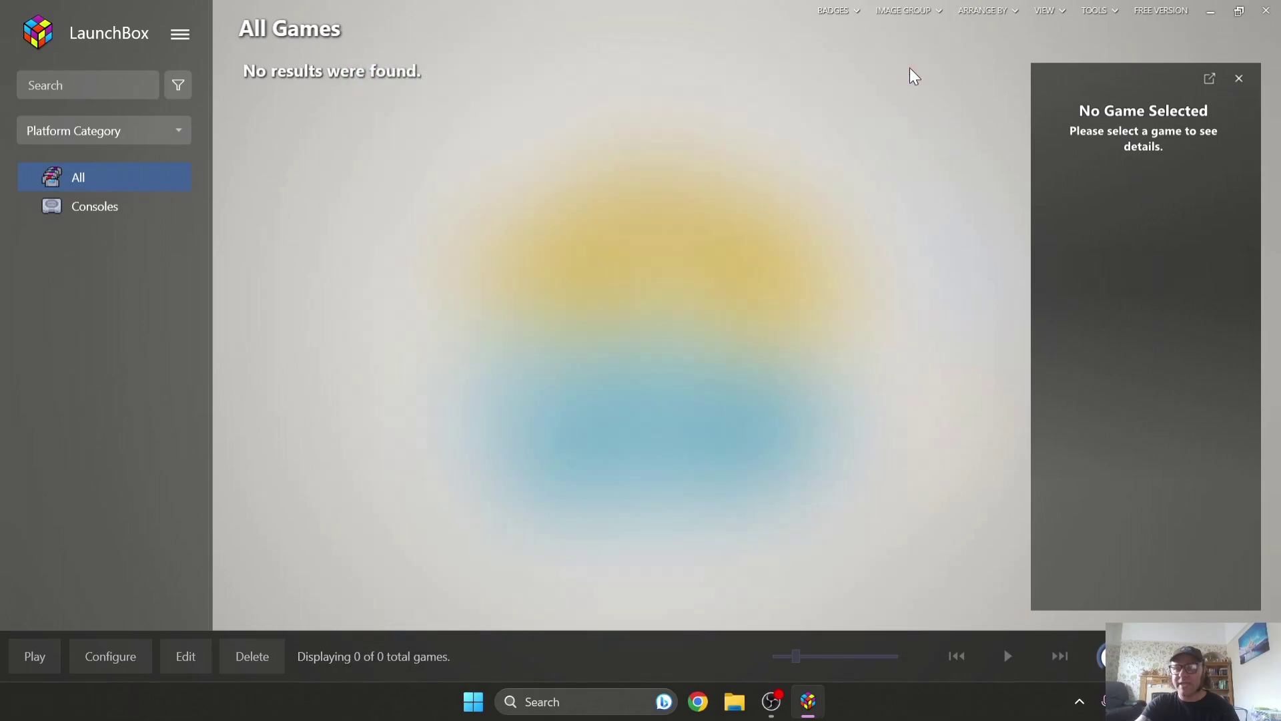
left_click(1115, 7)
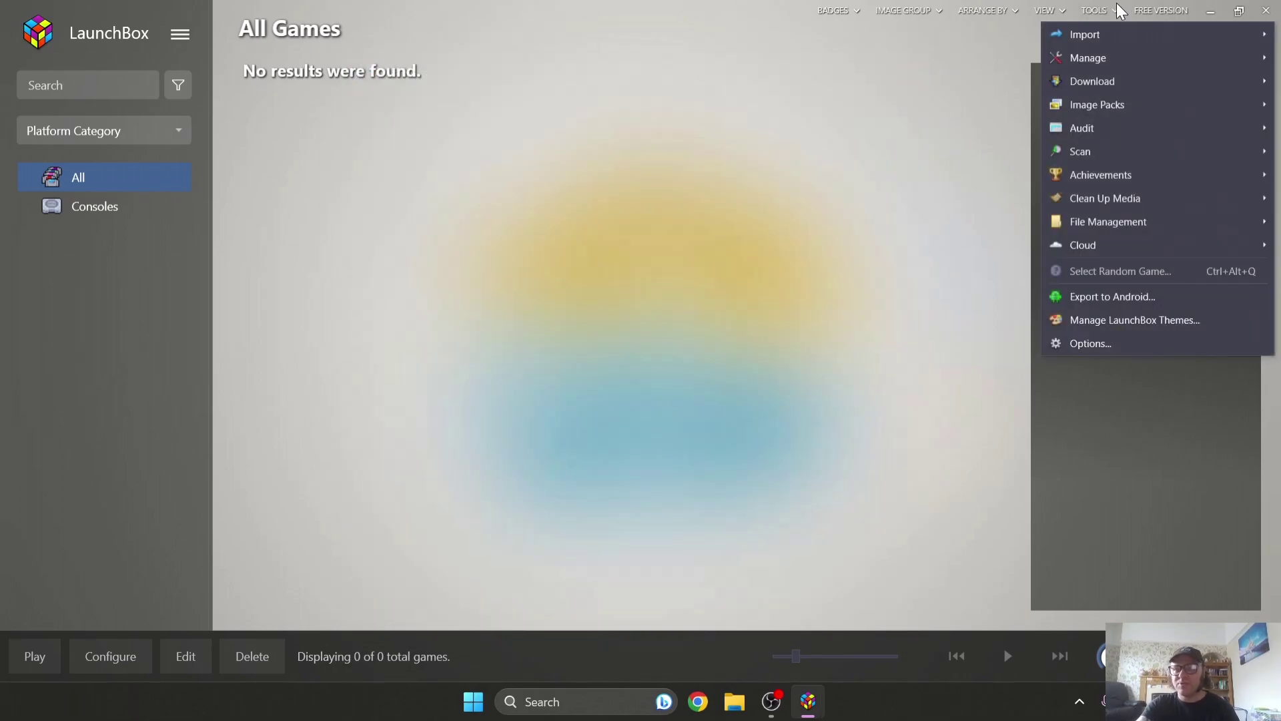
mouse_move(1102, 54)
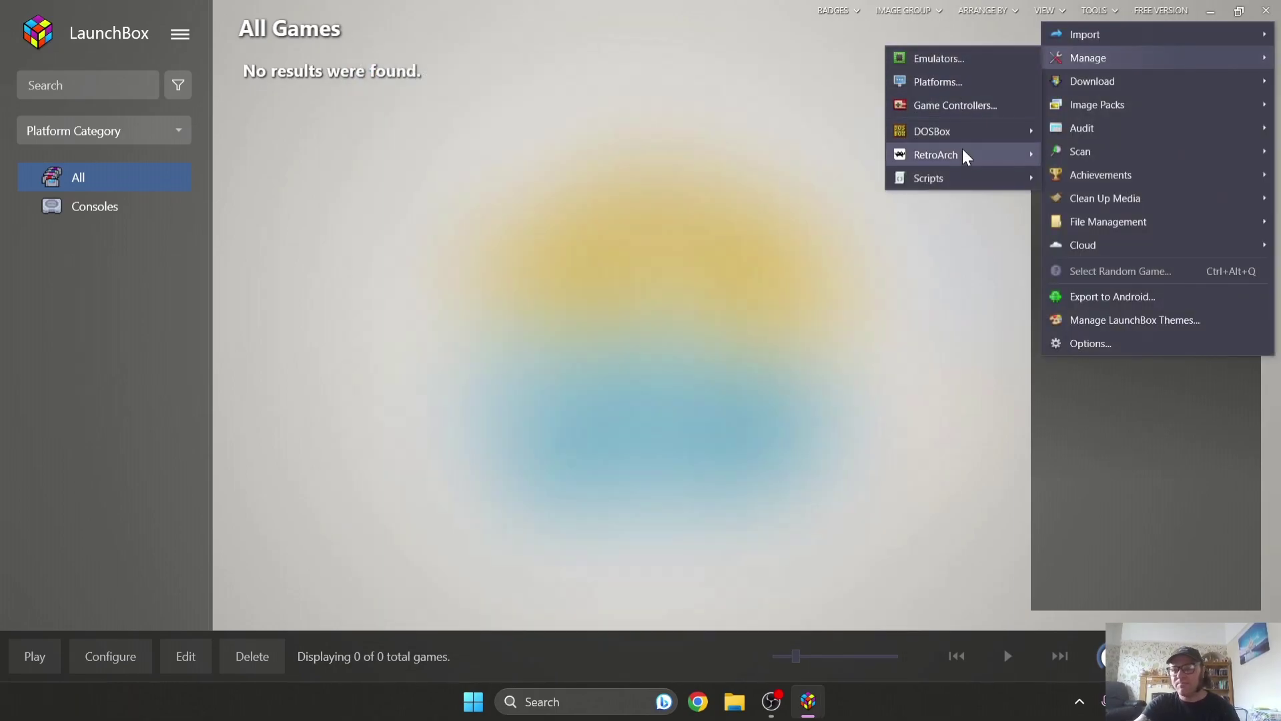
mouse_move(962, 152)
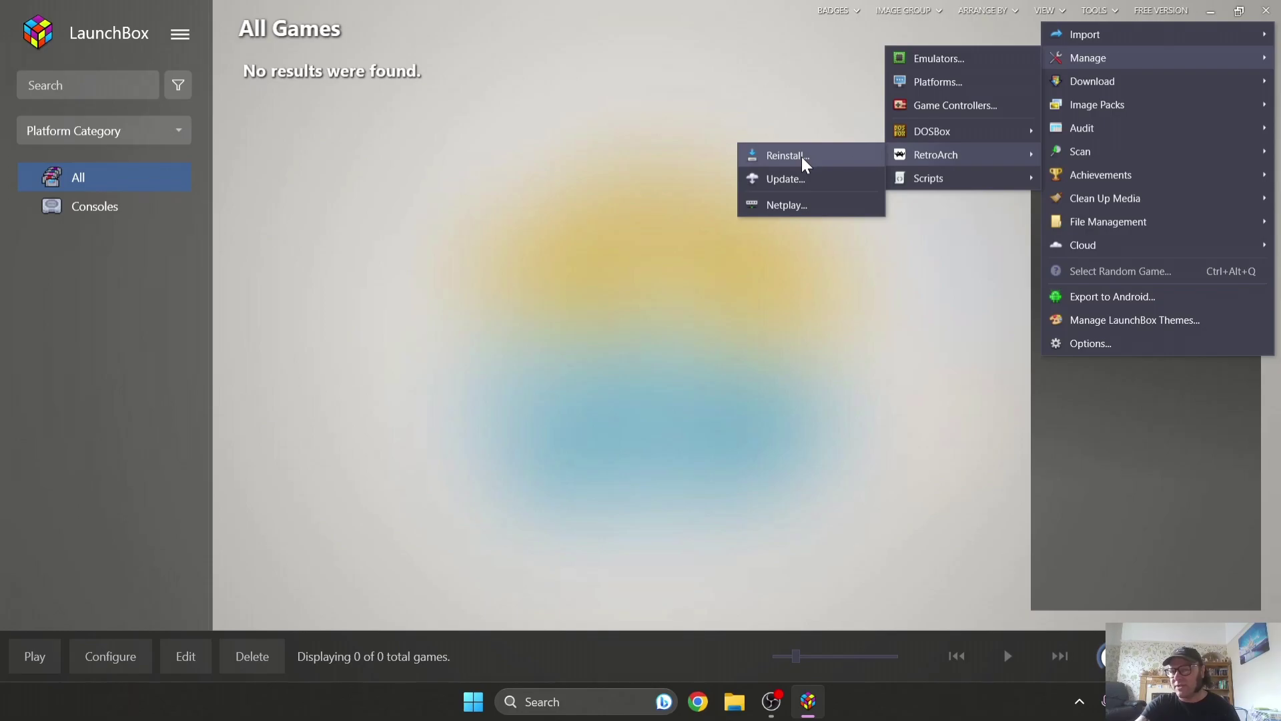
left_click(894, 390)
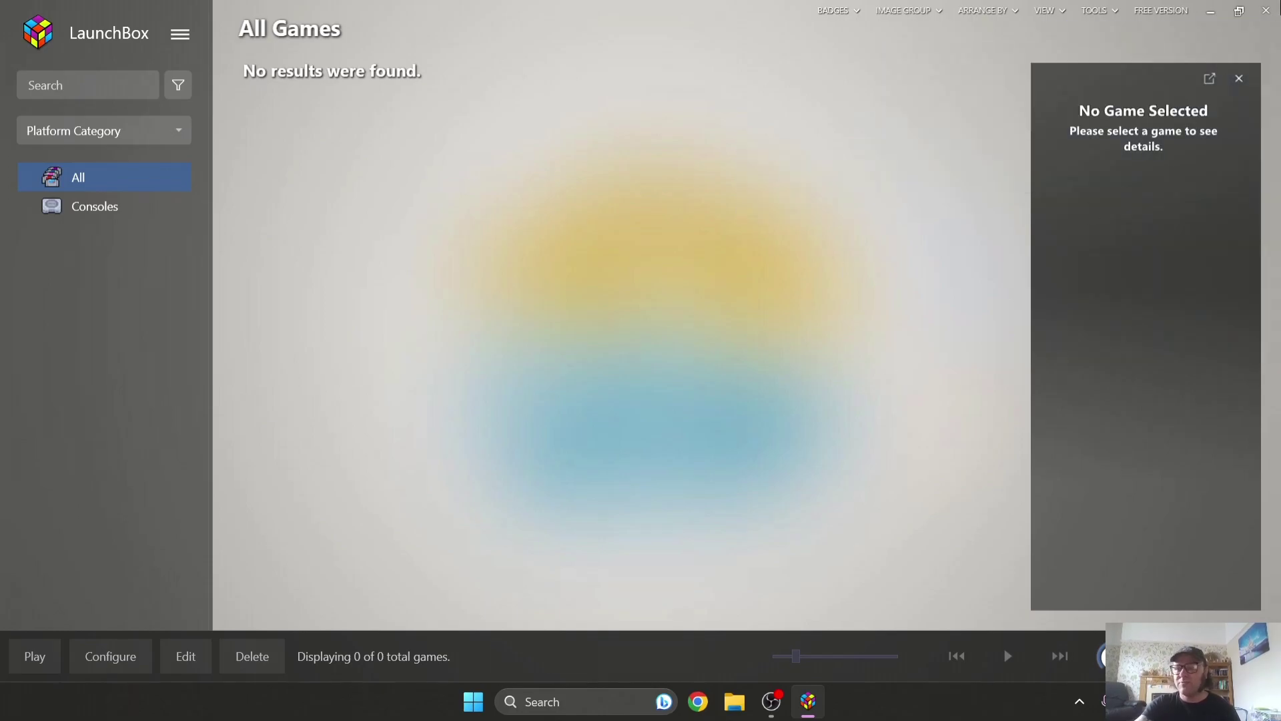
left_click(1269, 12)
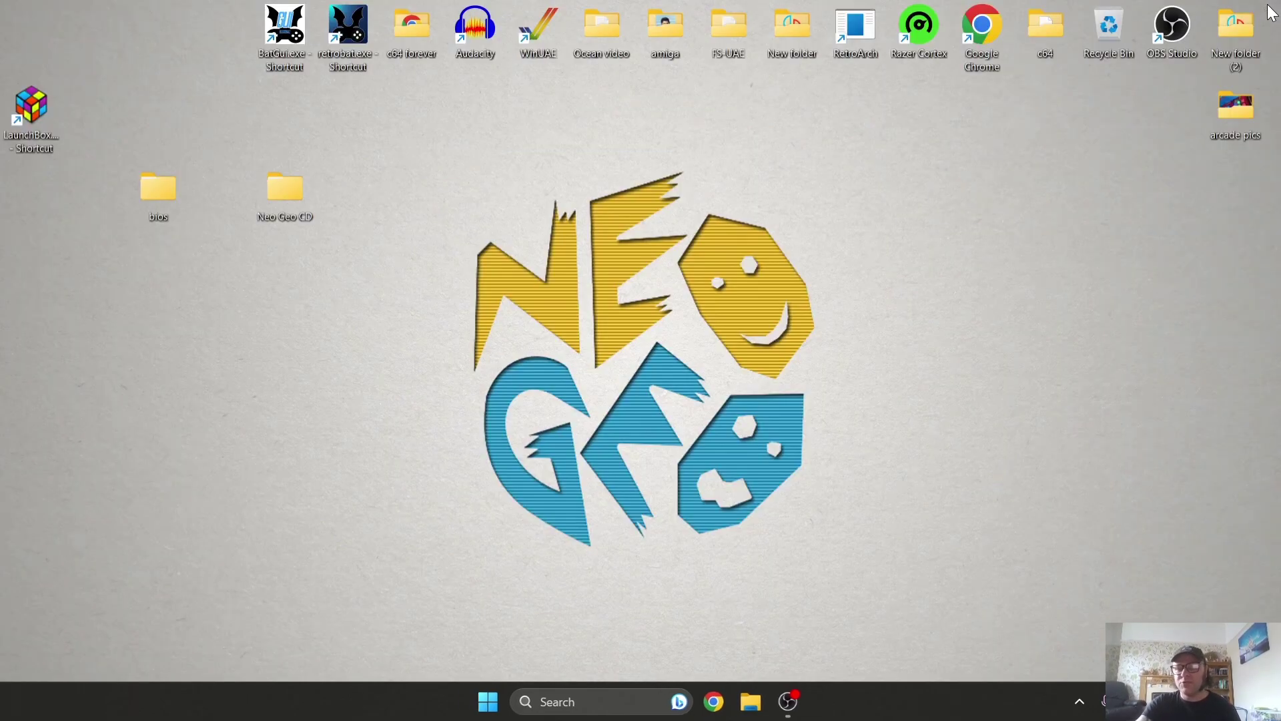
Open the LaunchBox shortcut's file location and browse to the Emulators\RetroArch\system folder
right_click(38, 114)
left_click(111, 216)
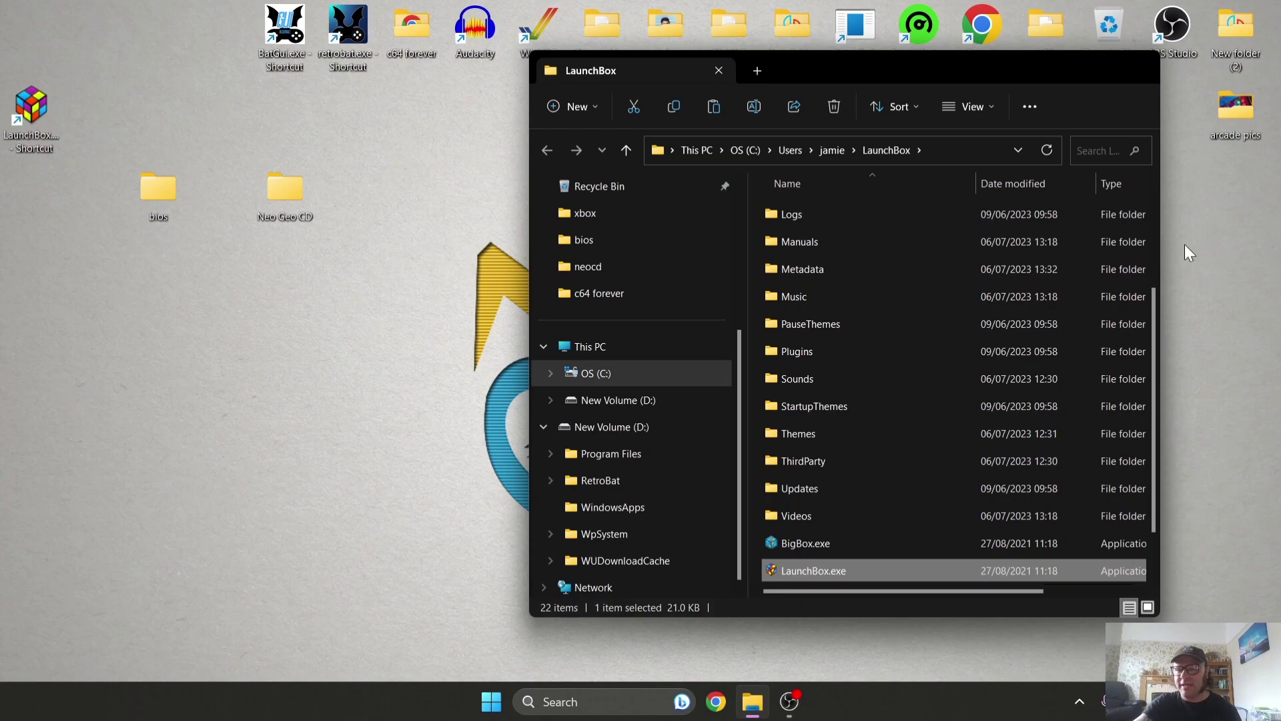
left_click(1156, 232)
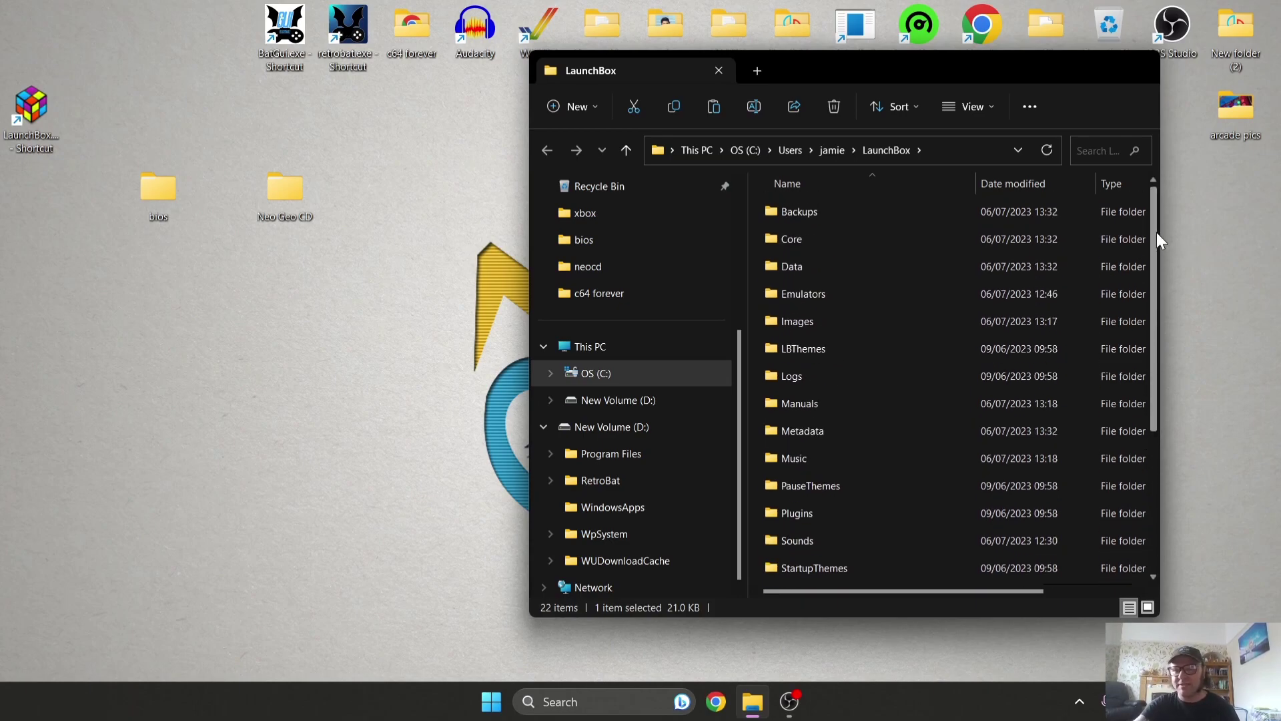
double_click(856, 292)
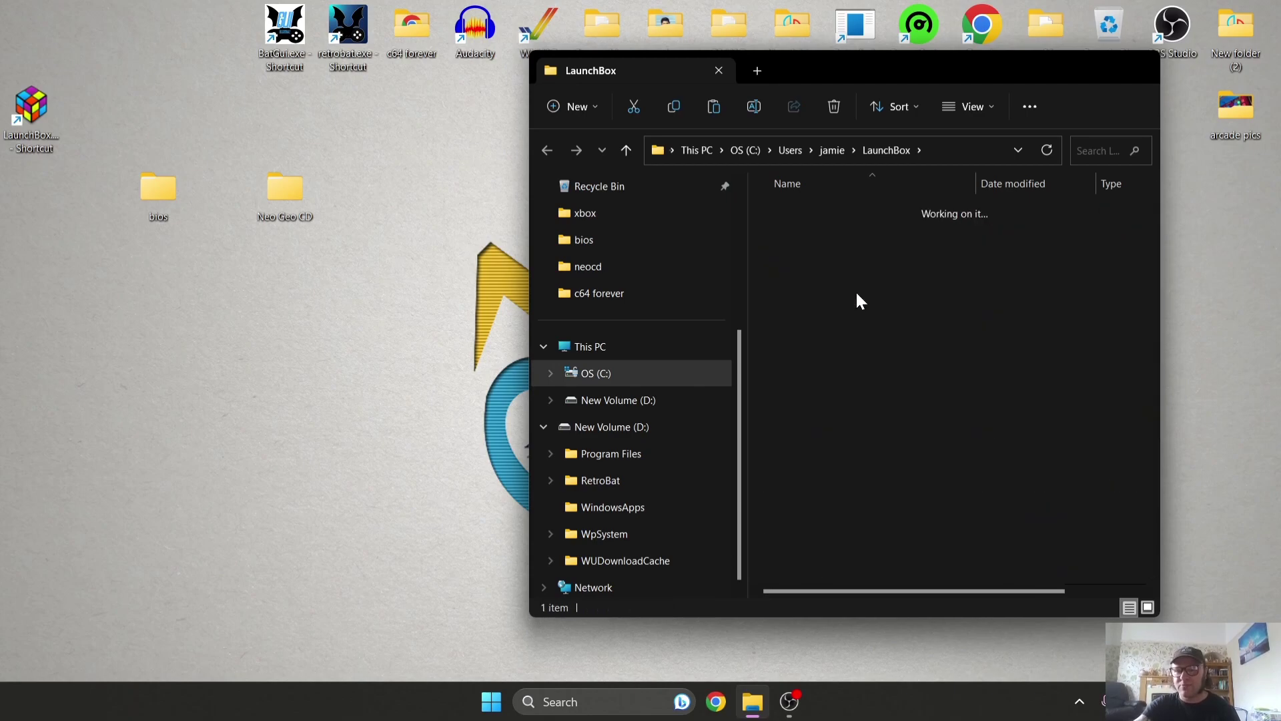
double_click(834, 213)
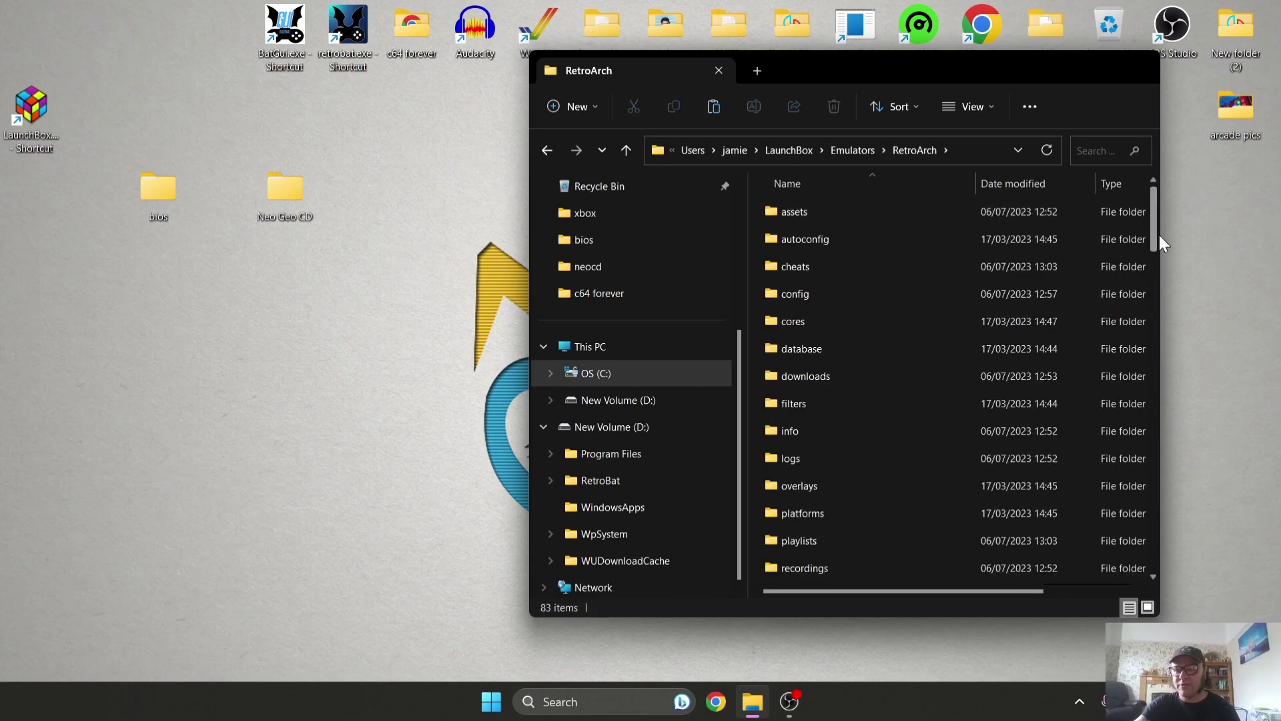
left_click_drag(1159, 235, 1155, 286)
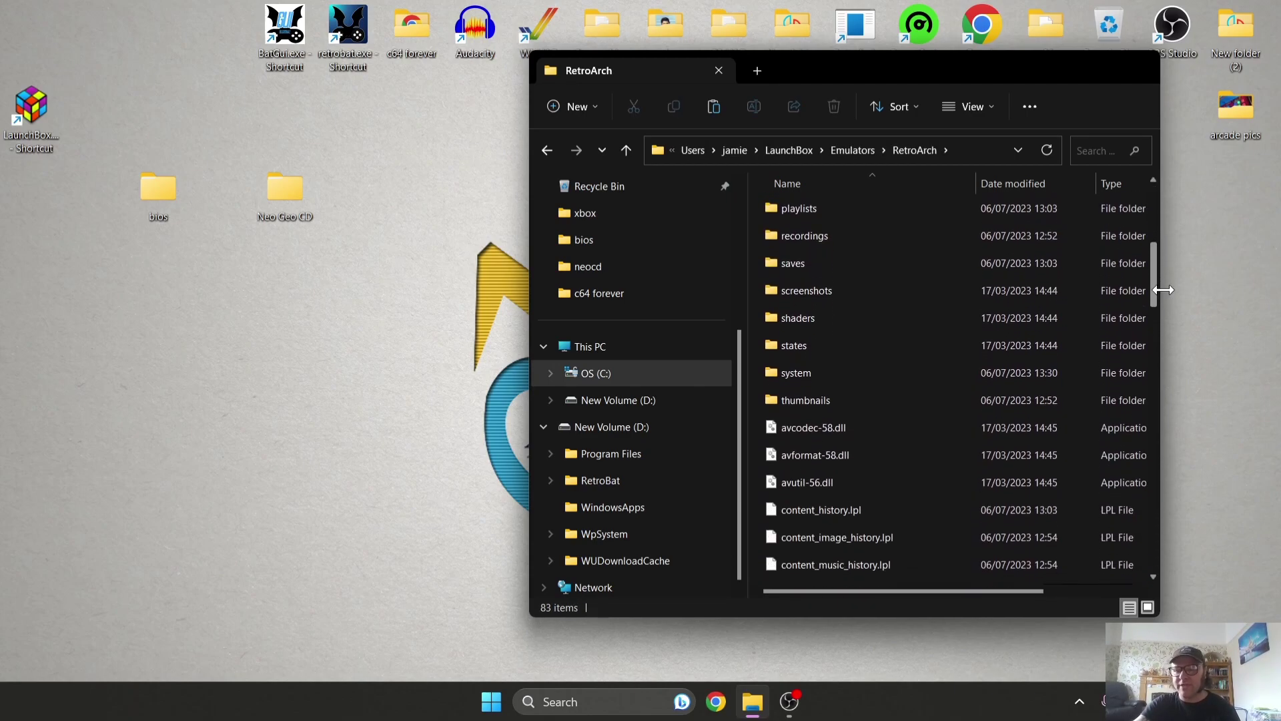
double_click(914, 372)
Check the BIOS files in the desktop bios folder's neocd subfolder and move neocd into RetroArch's system folder
double_click(158, 190)
left_click_drag(390, 83, 365, 74)
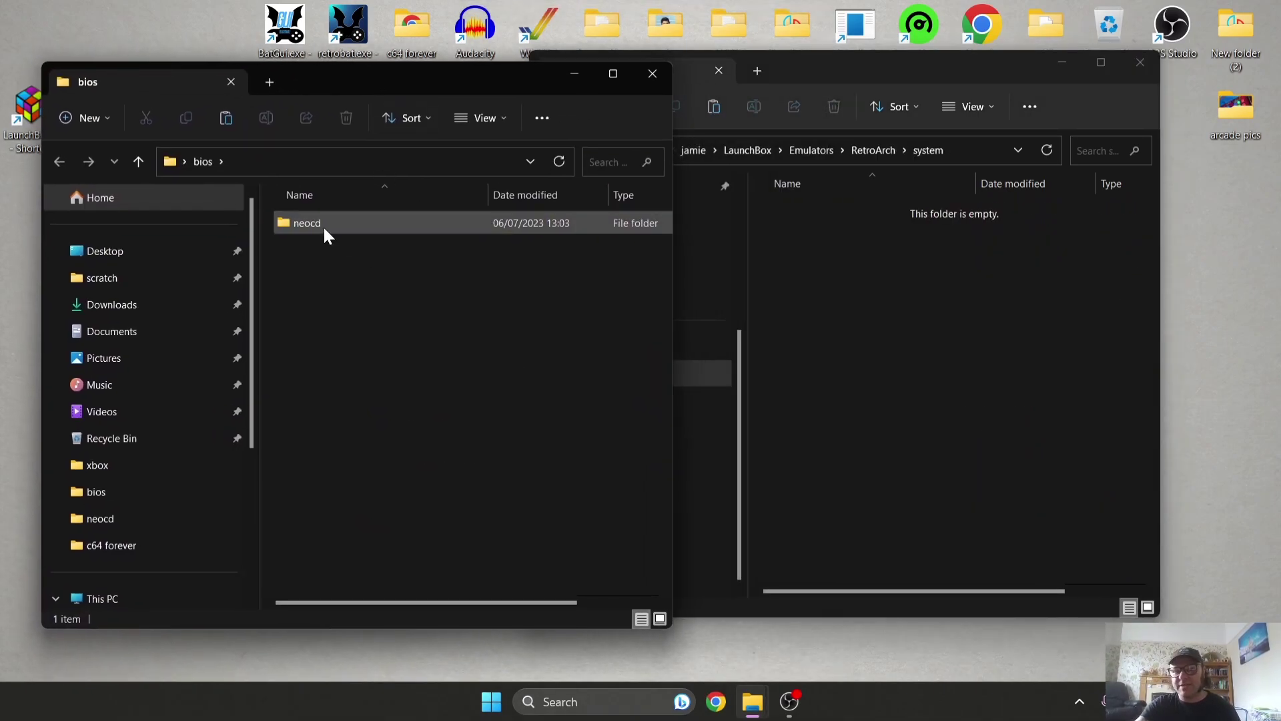
double_click(376, 227)
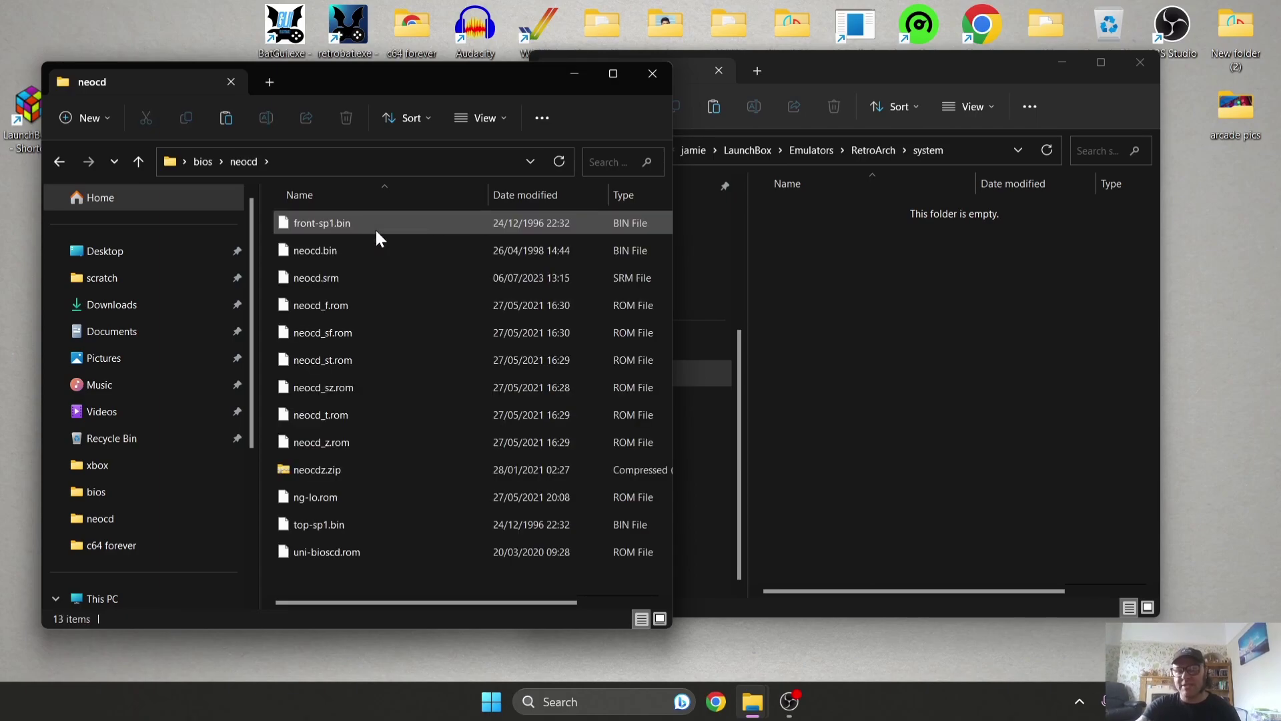
left_click(58, 162)
left_click_drag(319, 229, 892, 305)
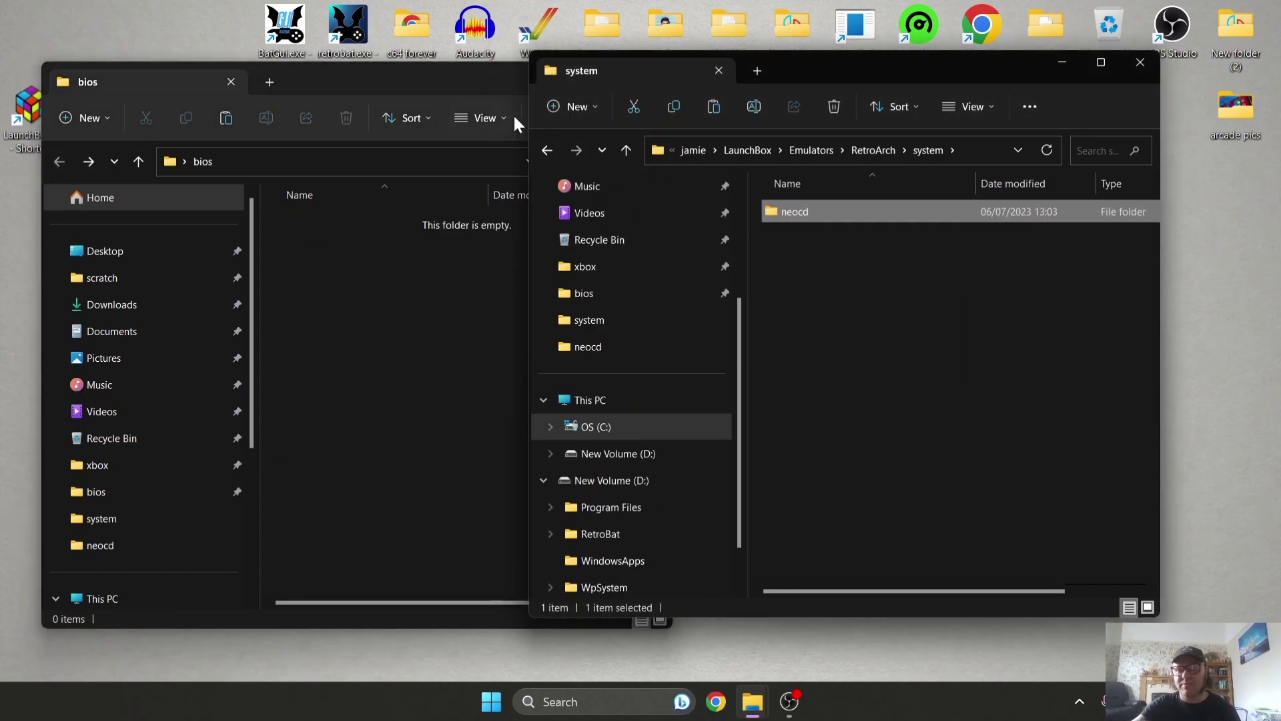
left_click(459, 77)
left_click(652, 72)
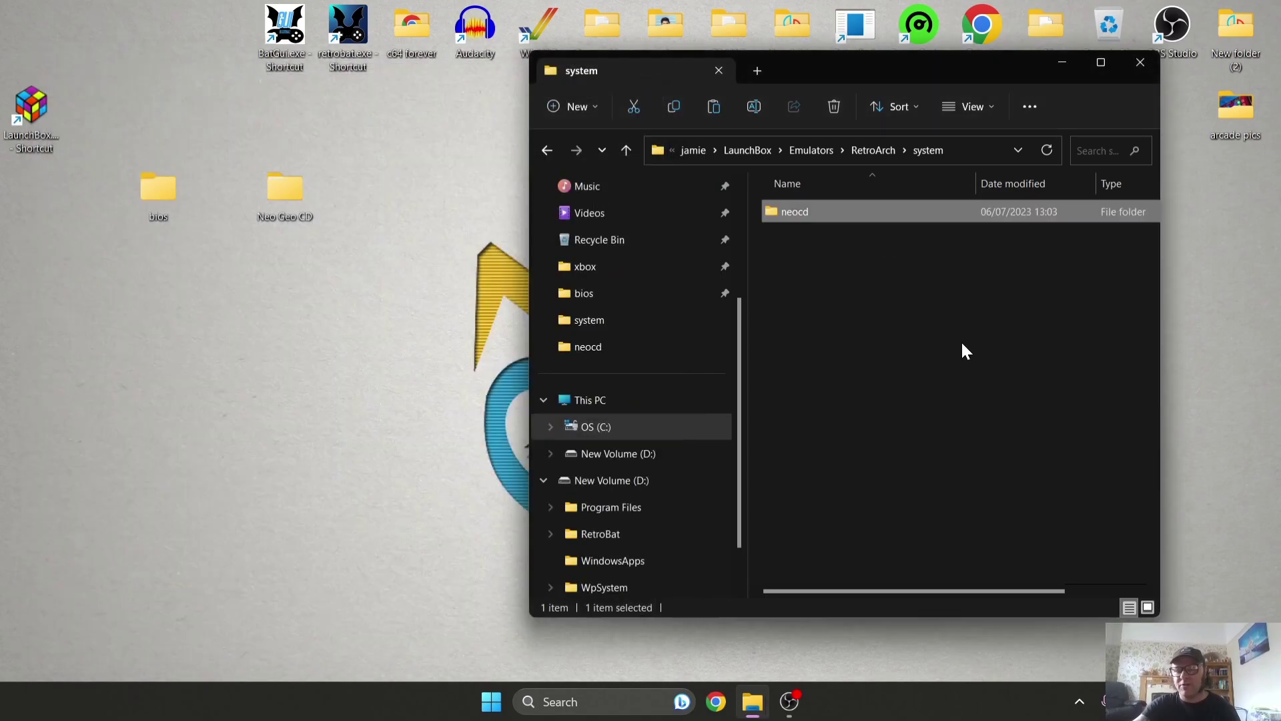
Return to the RetroArch folder and launch retroarch.exe
left_click(961, 349)
left_click(547, 151)
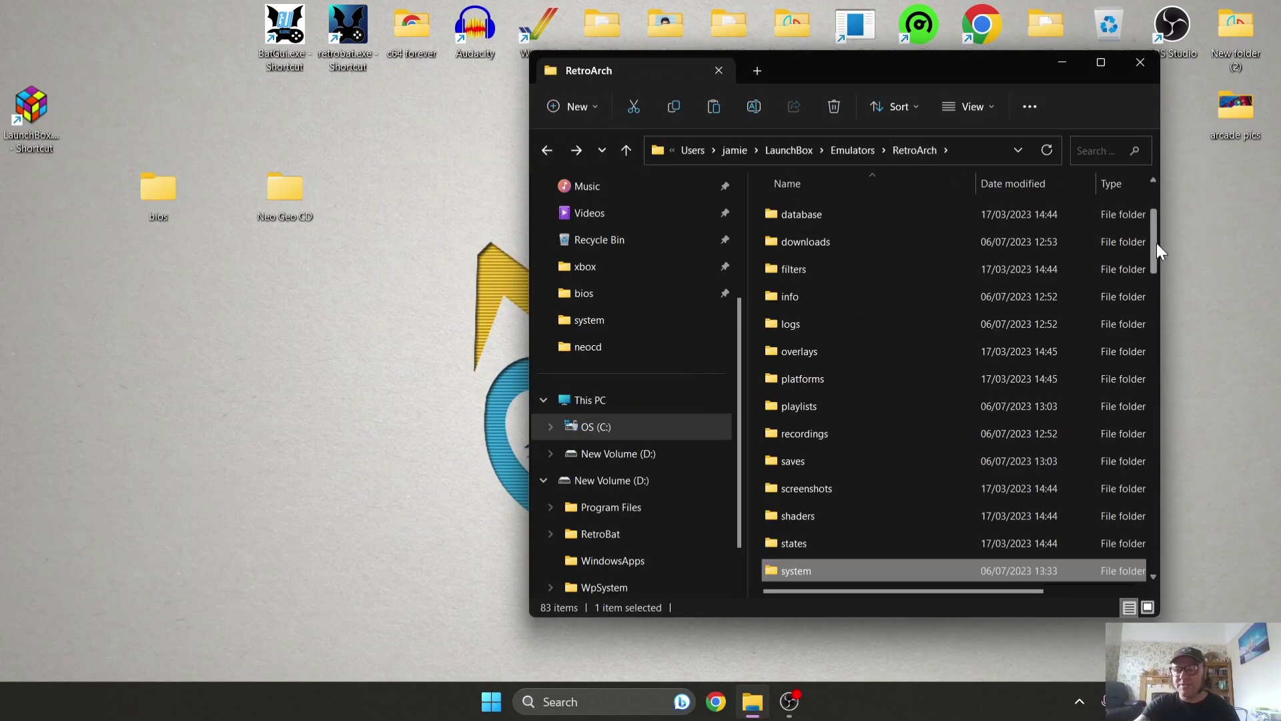
left_click_drag(1155, 243, 1174, 551)
double_click(847, 434)
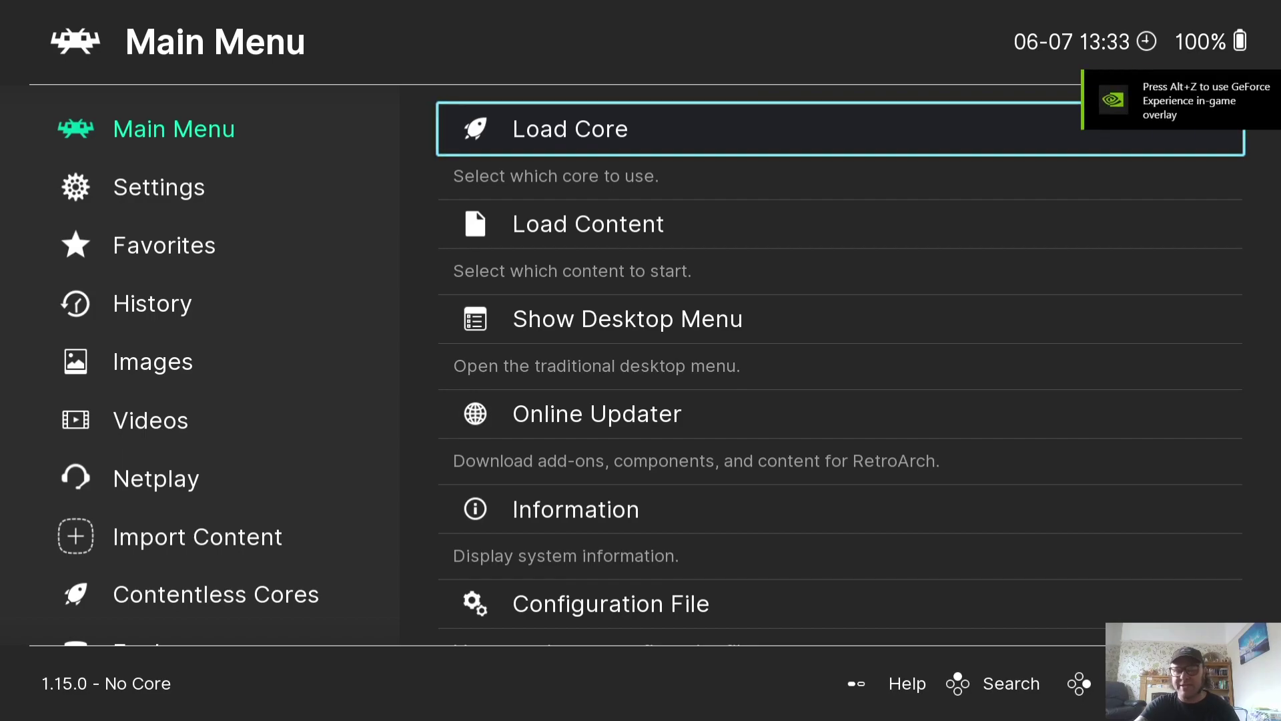
Download the SNK - Neo Geo CD (NeoCD) core through the Core Downloader and return to the Main Menu
left_click(611, 414)
left_click(363, 134)
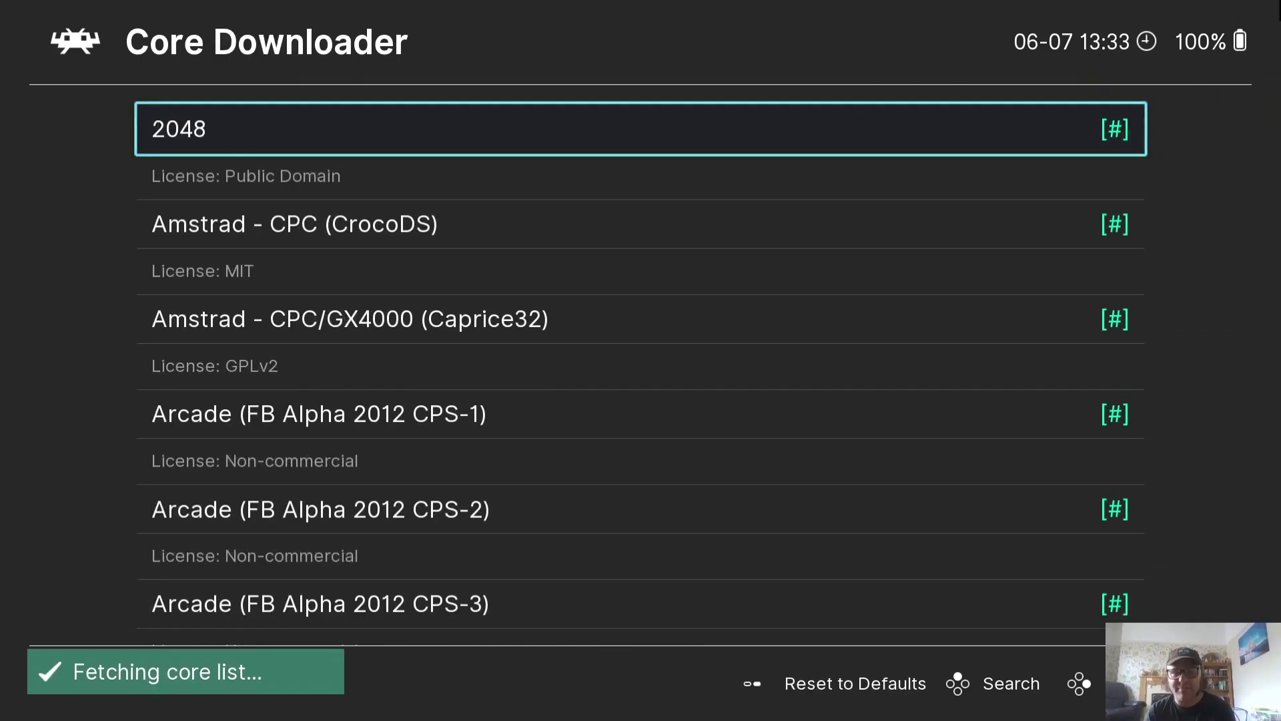
key("Down")
key("Down")
key("Down")
key("Down")
key("Down")
key("Down")
key("Down")
key("Down")
key("Down")
key("Down")
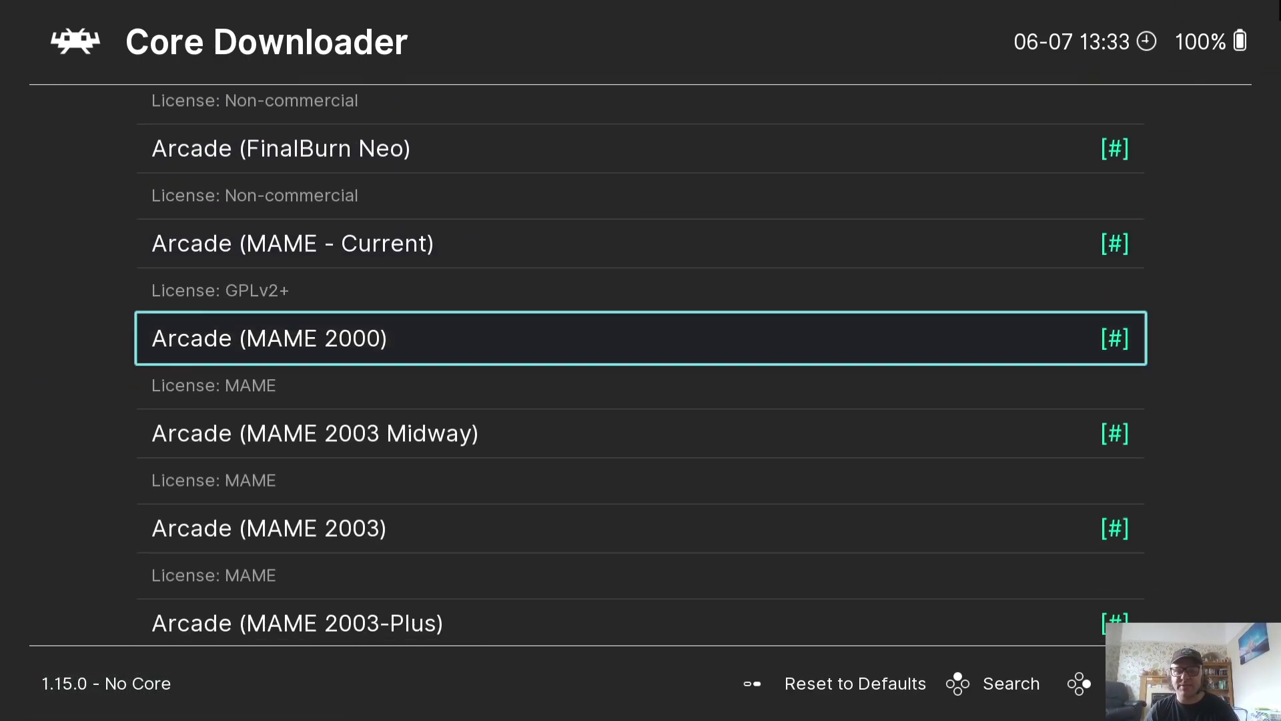
key("Down")
key("Down")
key("Down")
key("Down")
key("Down")
key("Down")
key("Down")
key("Down")
key("Down")
key("Down")
key("Down")
key("Down")
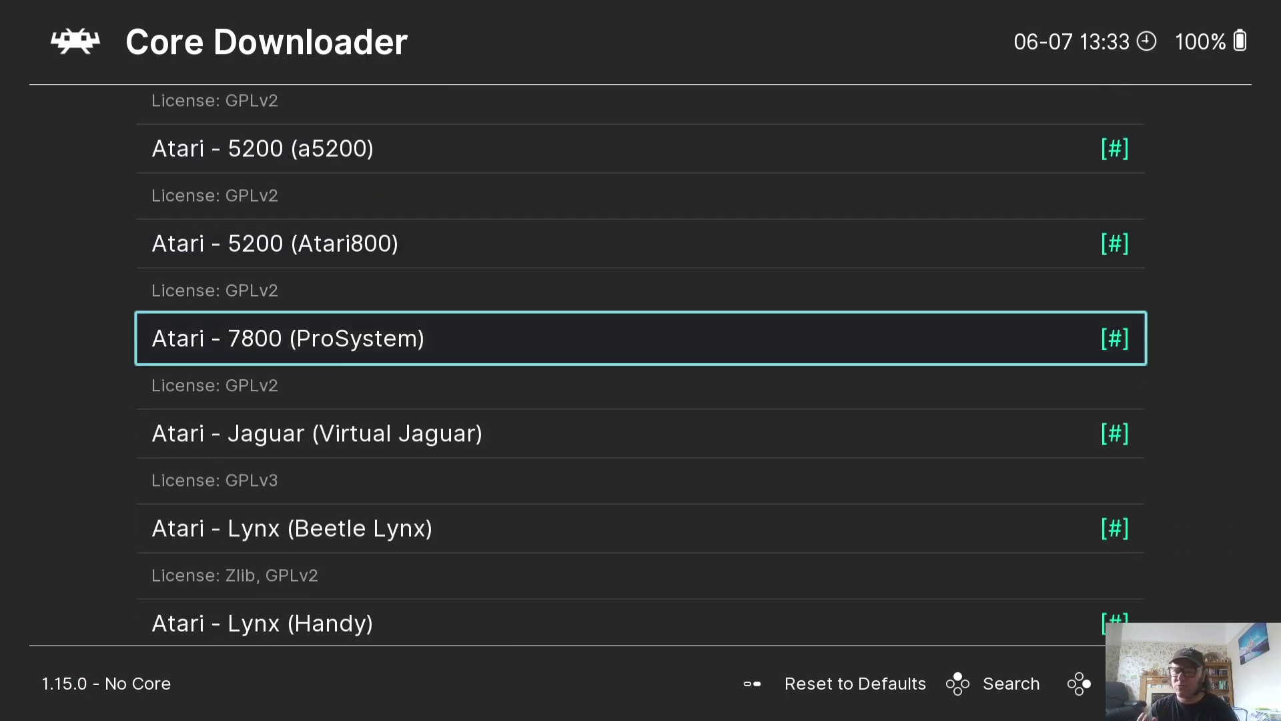
key("Down")
key("Down")
key("Down")
key("Down")
key("Down")
key("Down")
key("Down")
key("Down")
key("Down")
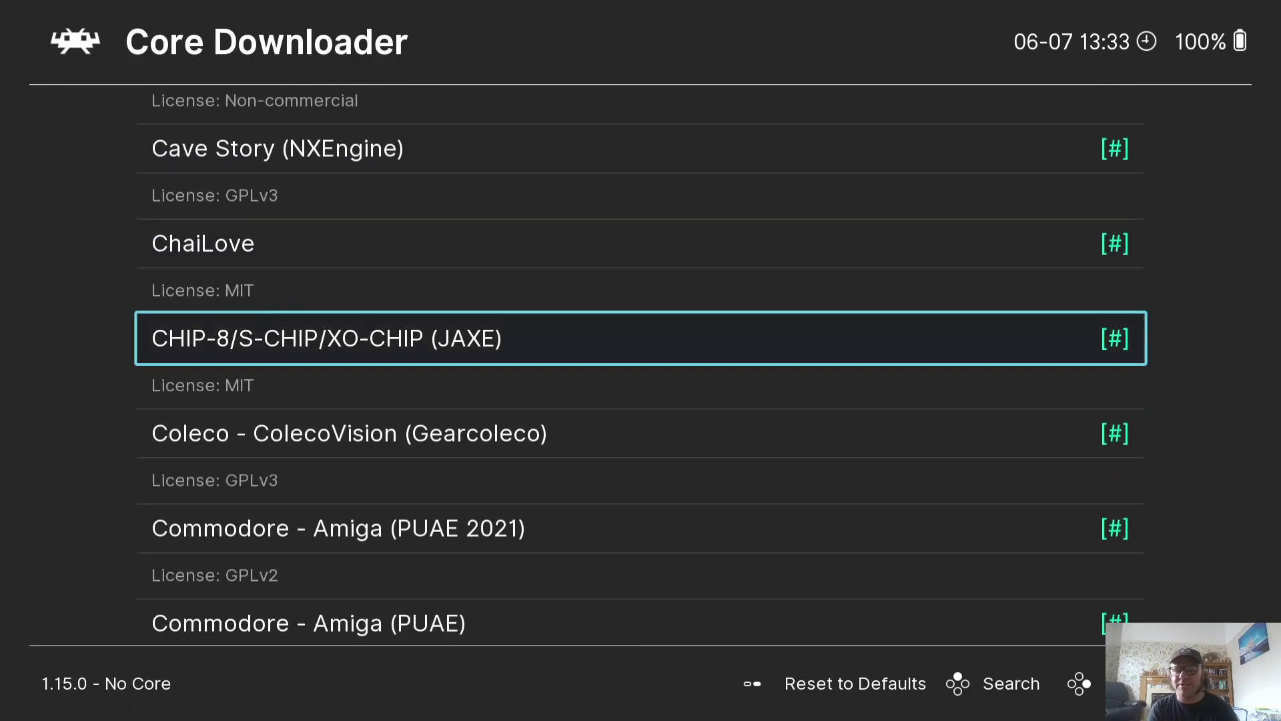
key("Down")
key("Down")
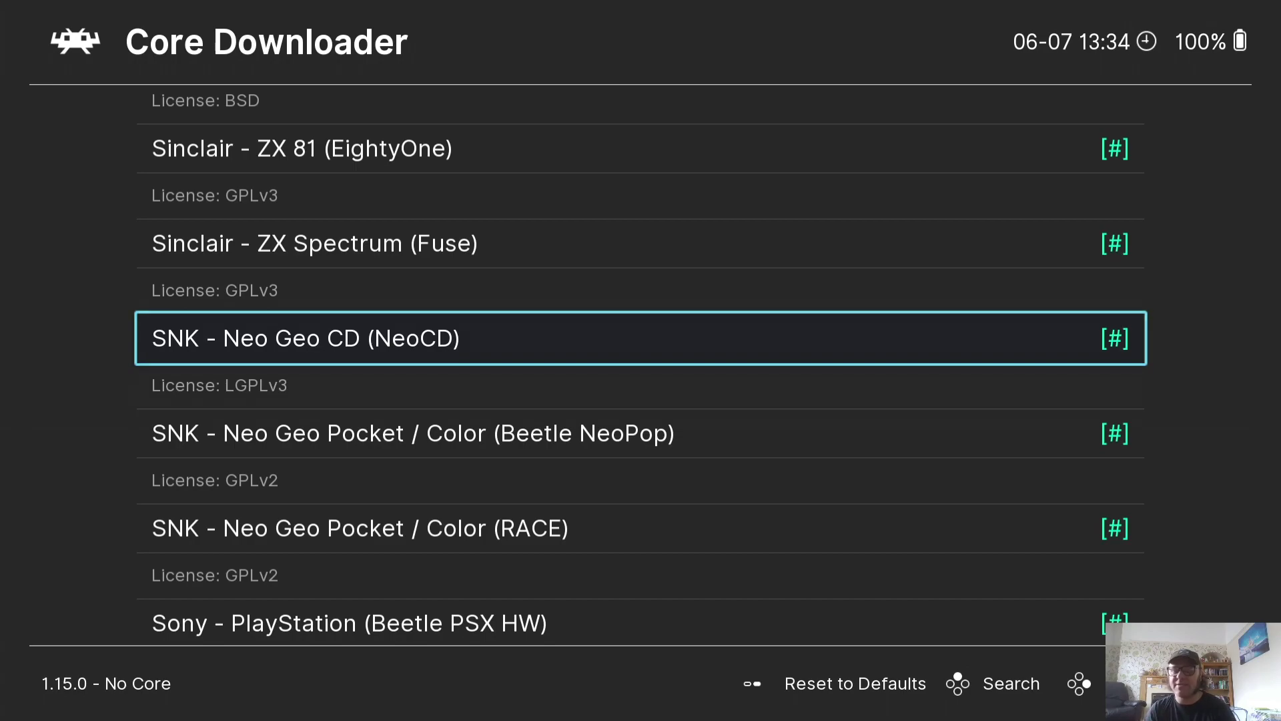
key("Return")
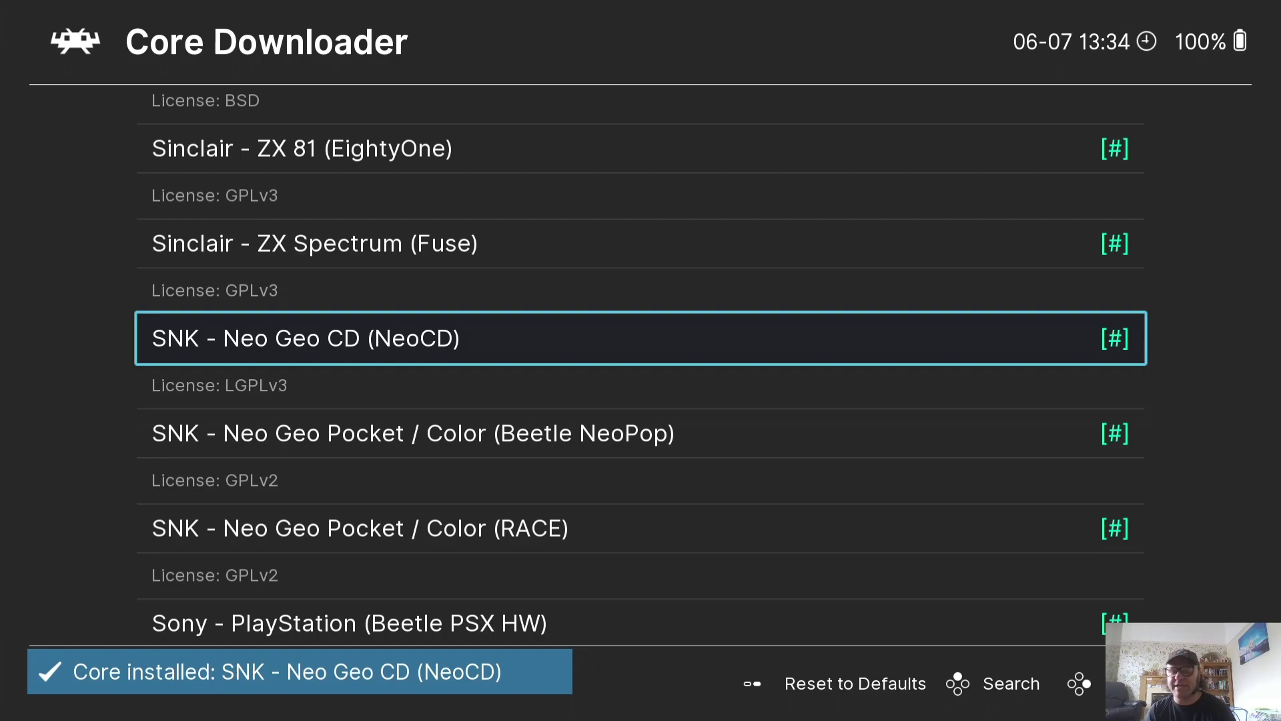
key("BackSpace")
key("BackSpace")
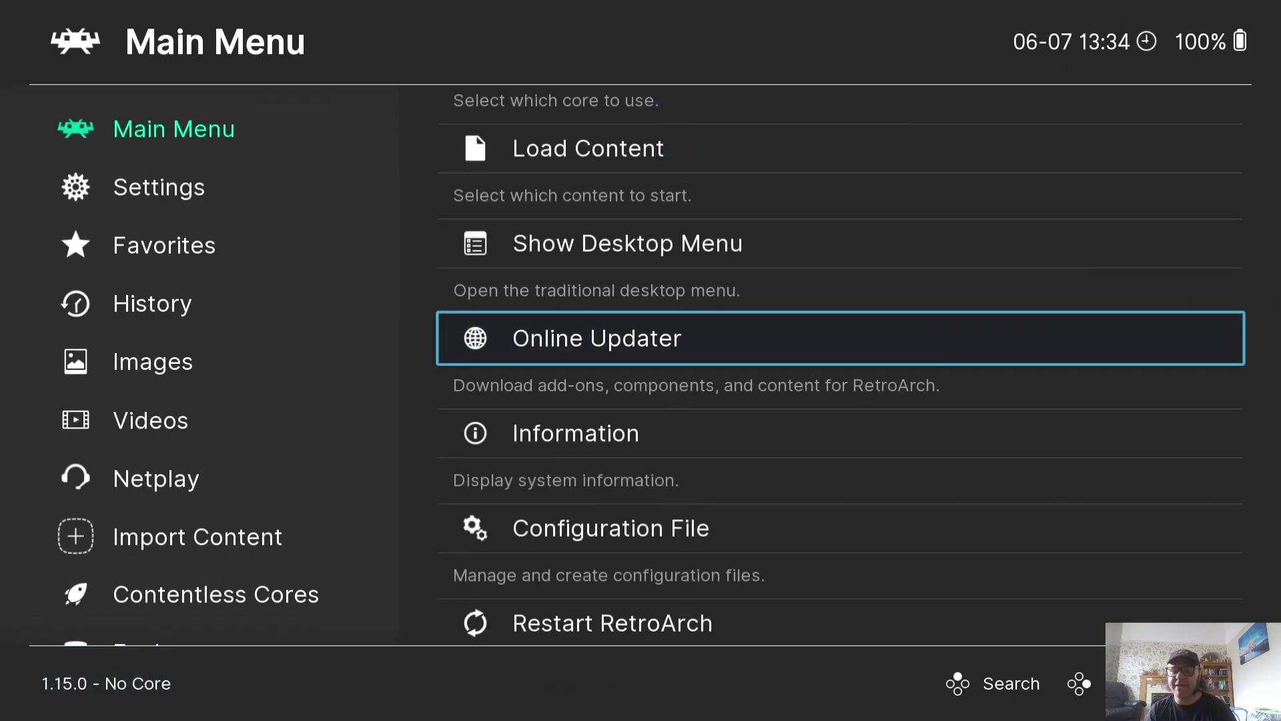
Save the current RetroArch configuration, overwriting the existing configuration file
key("Down")
key("Down")
key("Return")
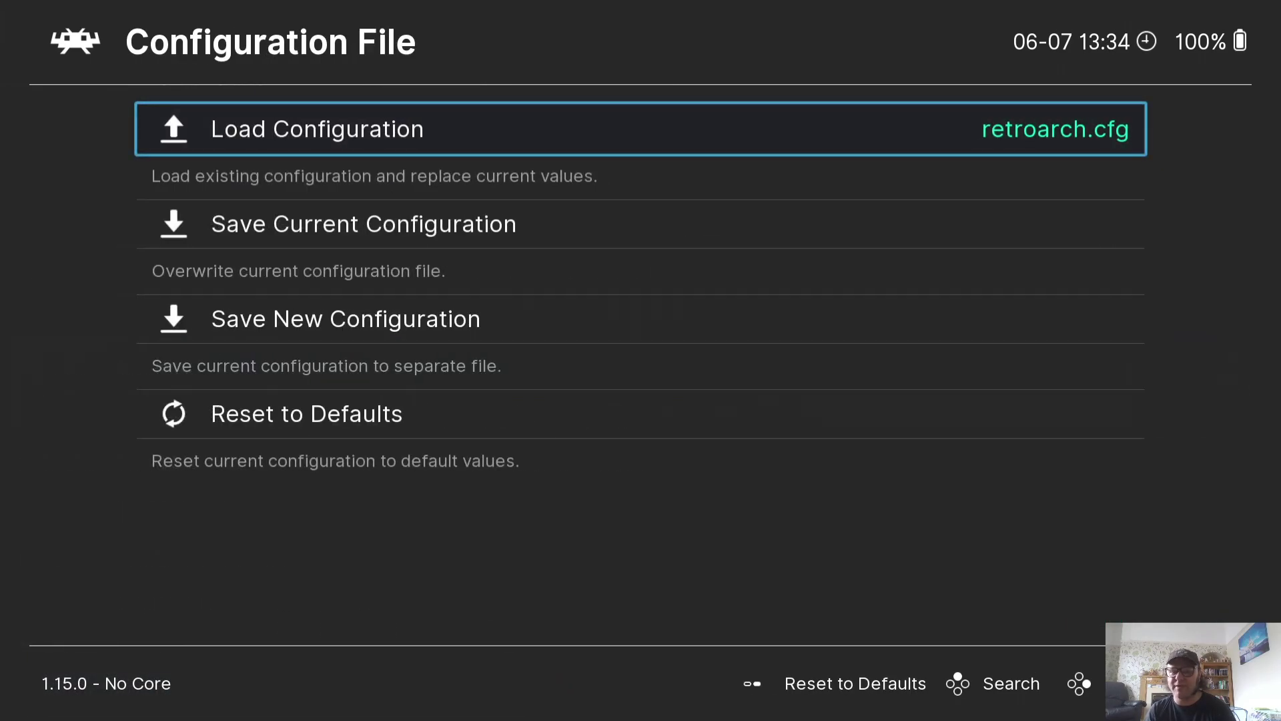
key("Down")
key("Return")
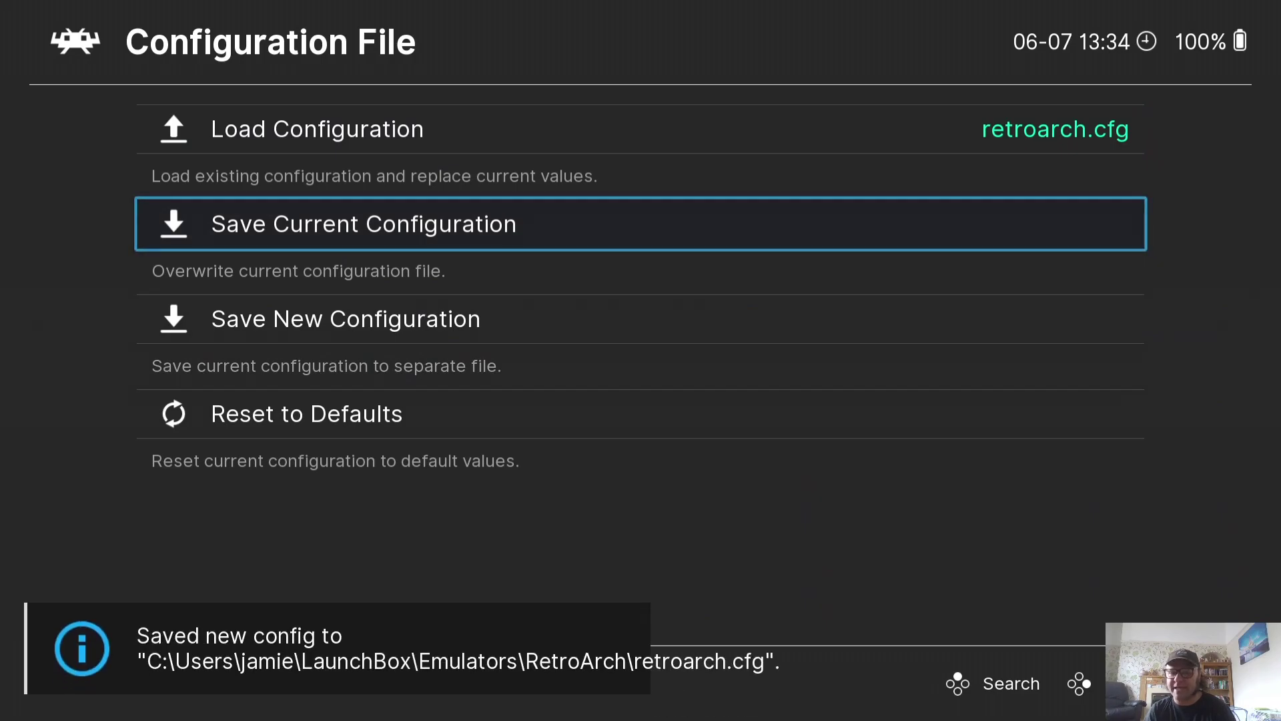
key("BackSpace")
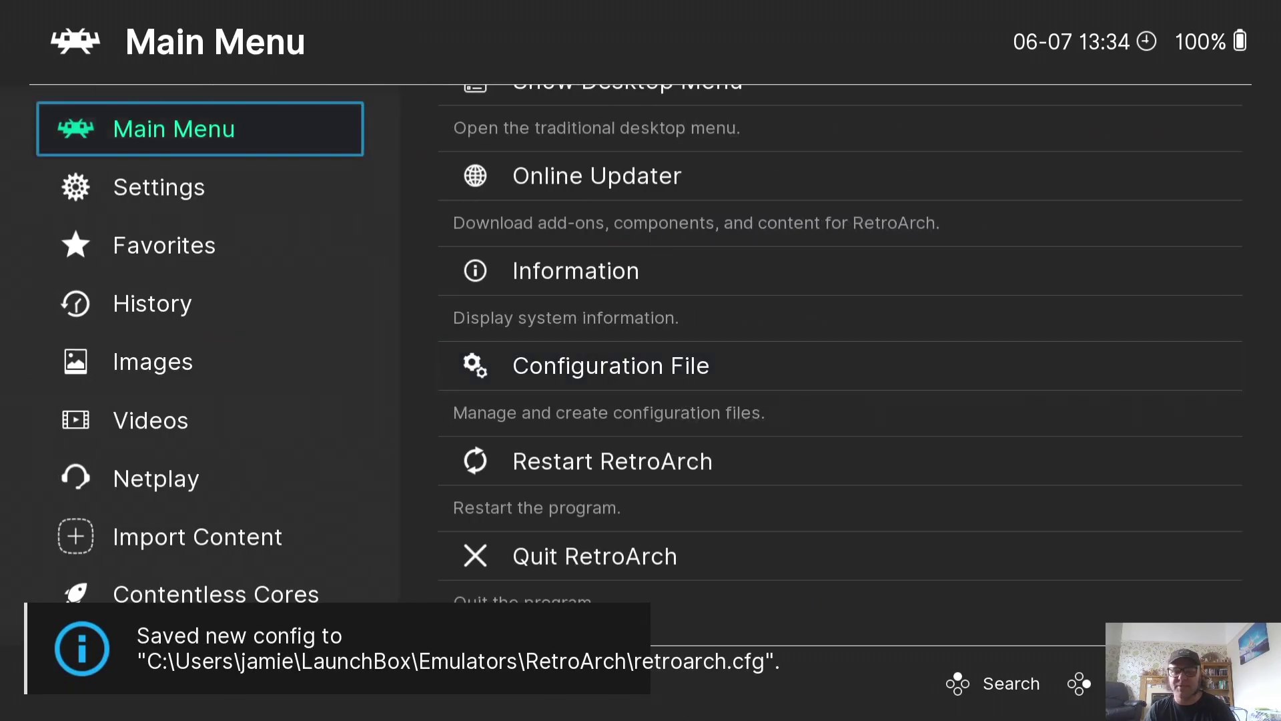
Quit RetroArch and close the RetroArch folder window
key("Down")
key("Down")
key("Return")
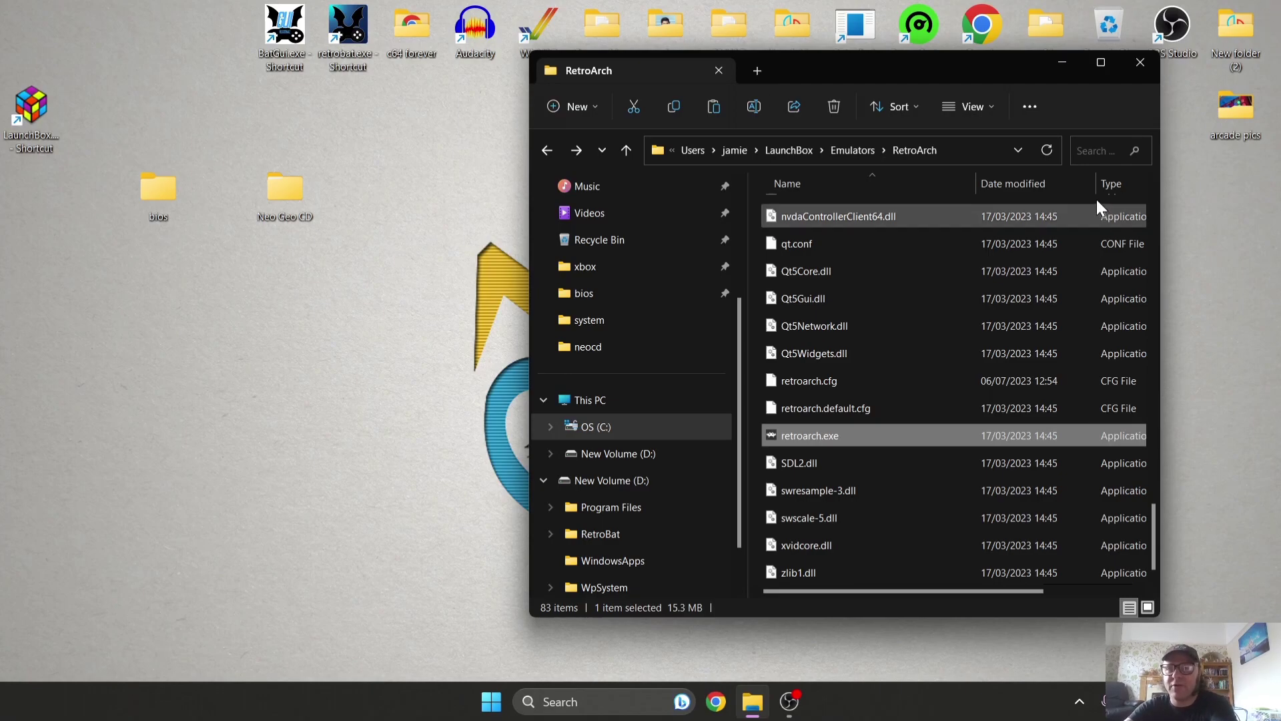
left_click(1141, 67)
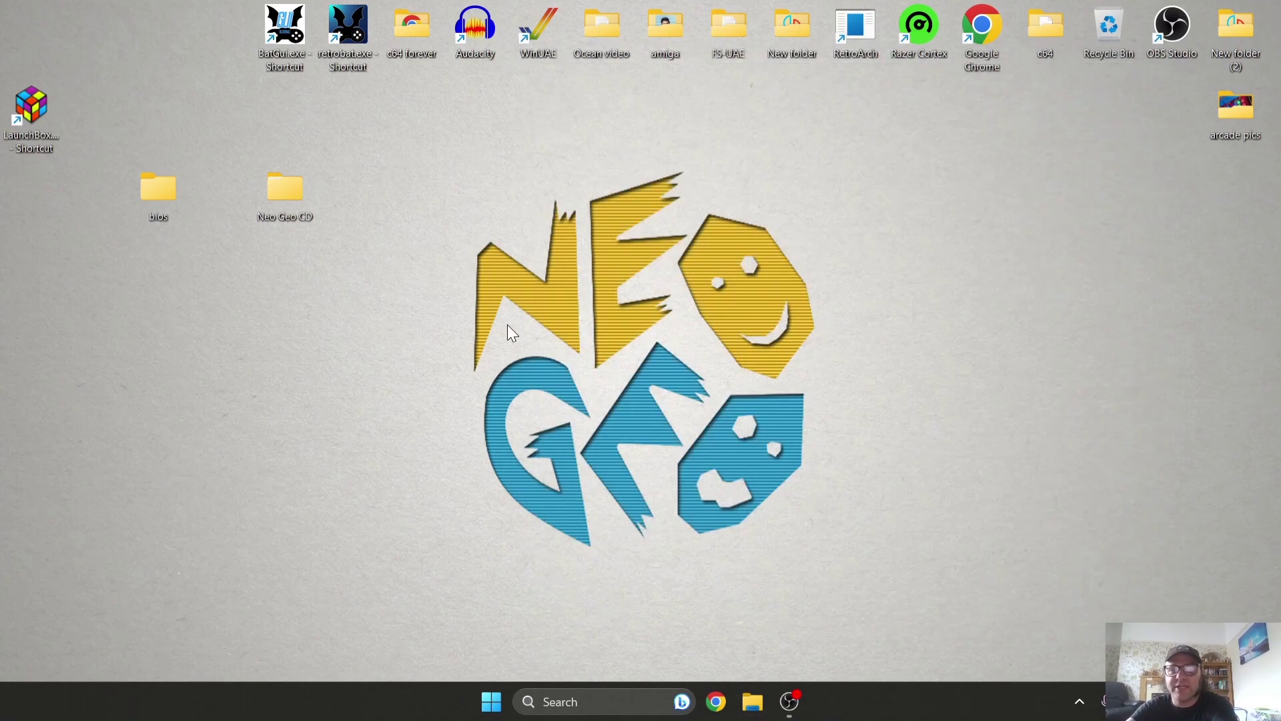
Launch LaunchBox, dismiss the Add Games prompt, and start the ROM files import wizard up to selecting the files
double_click(30, 125)
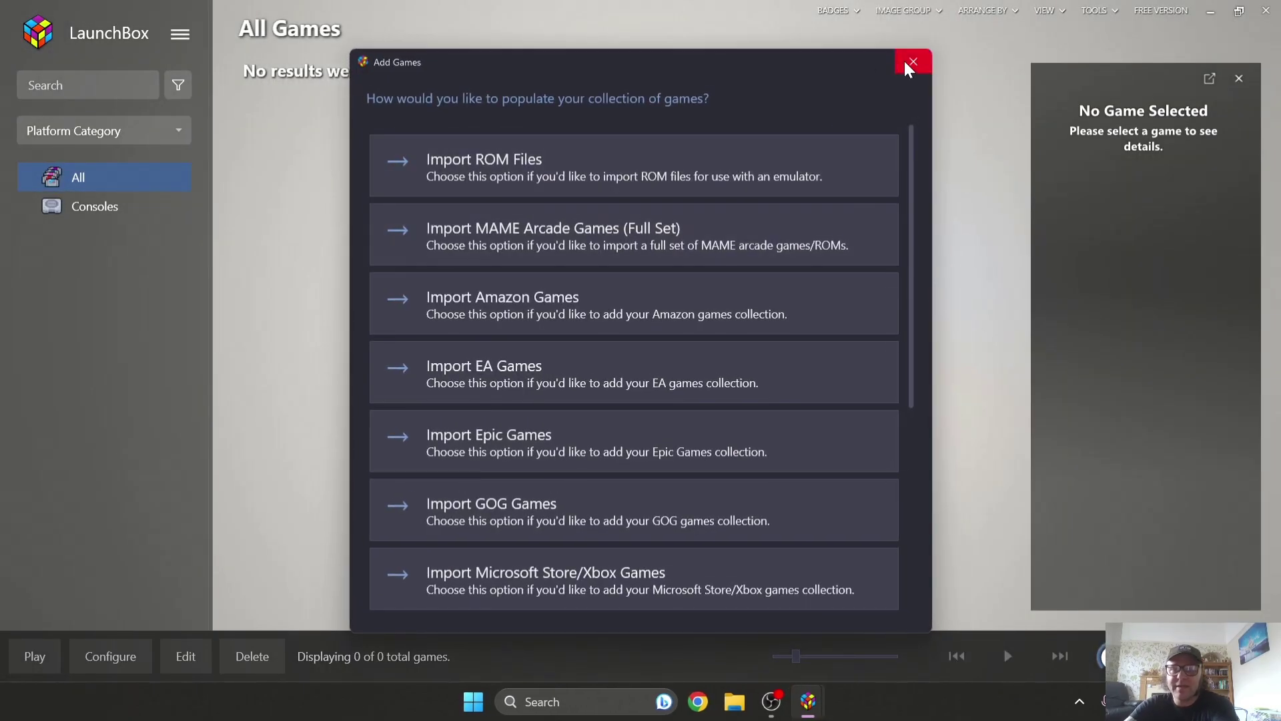
left_click(912, 62)
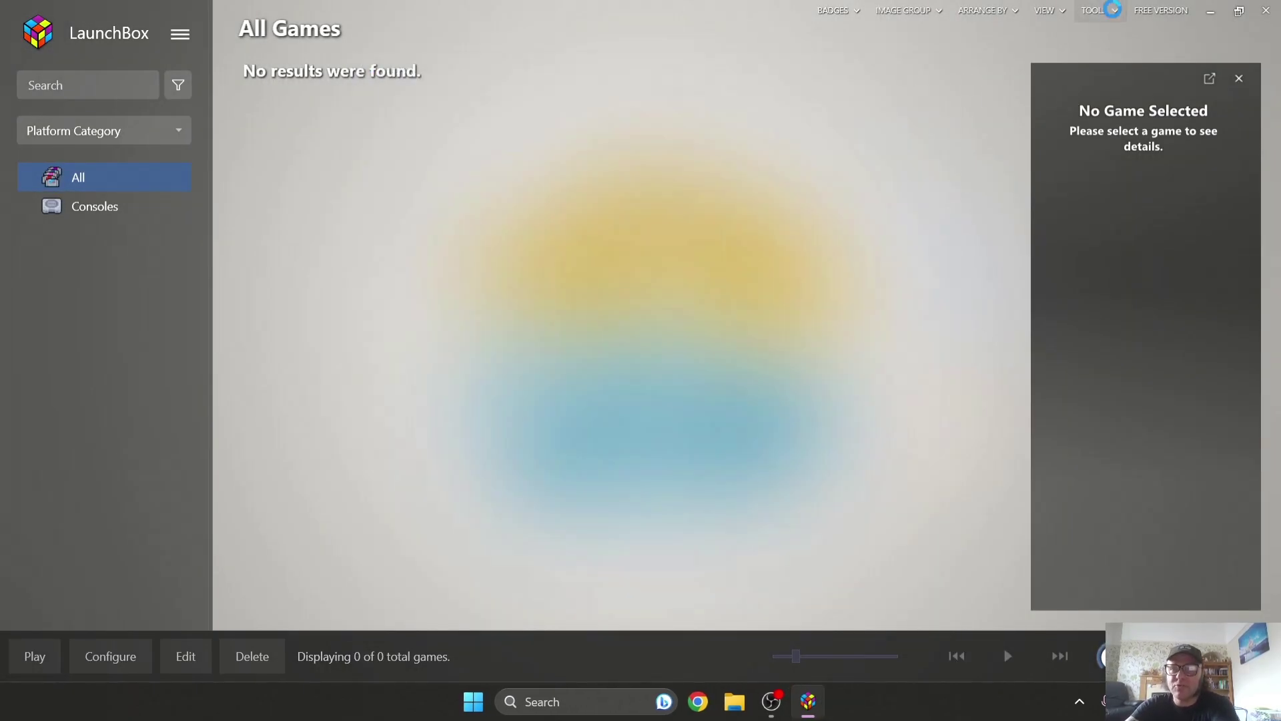
left_click(1113, 12)
mouse_move(1099, 33)
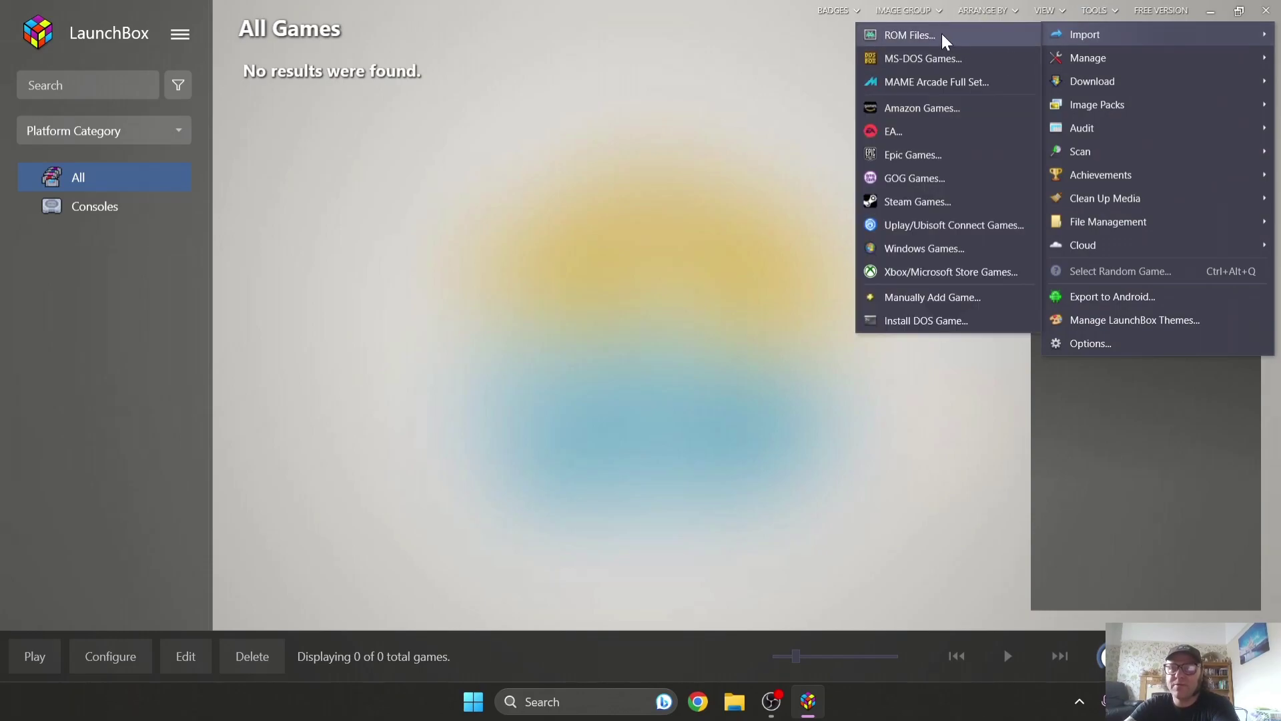
left_click(910, 36)
left_click(834, 566)
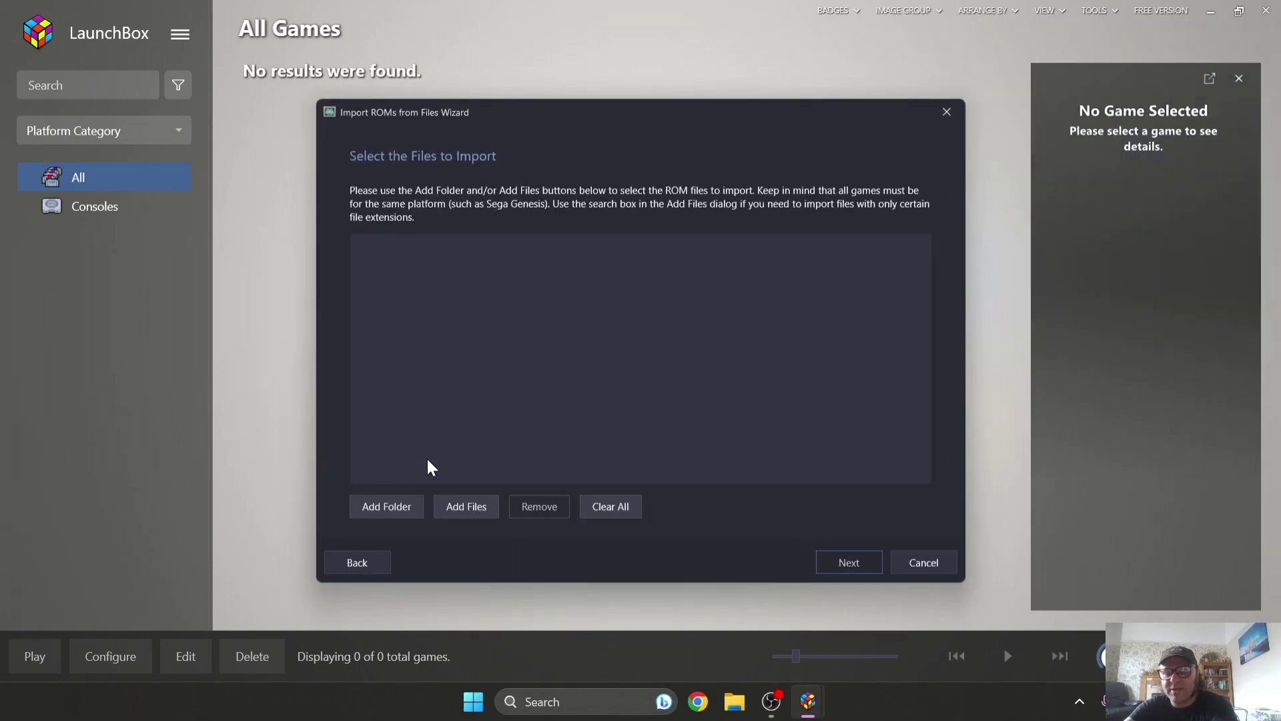
Add the Neo Geo CD folder from the Desktop as the import source and continue to the platform choice
left_click(393, 507)
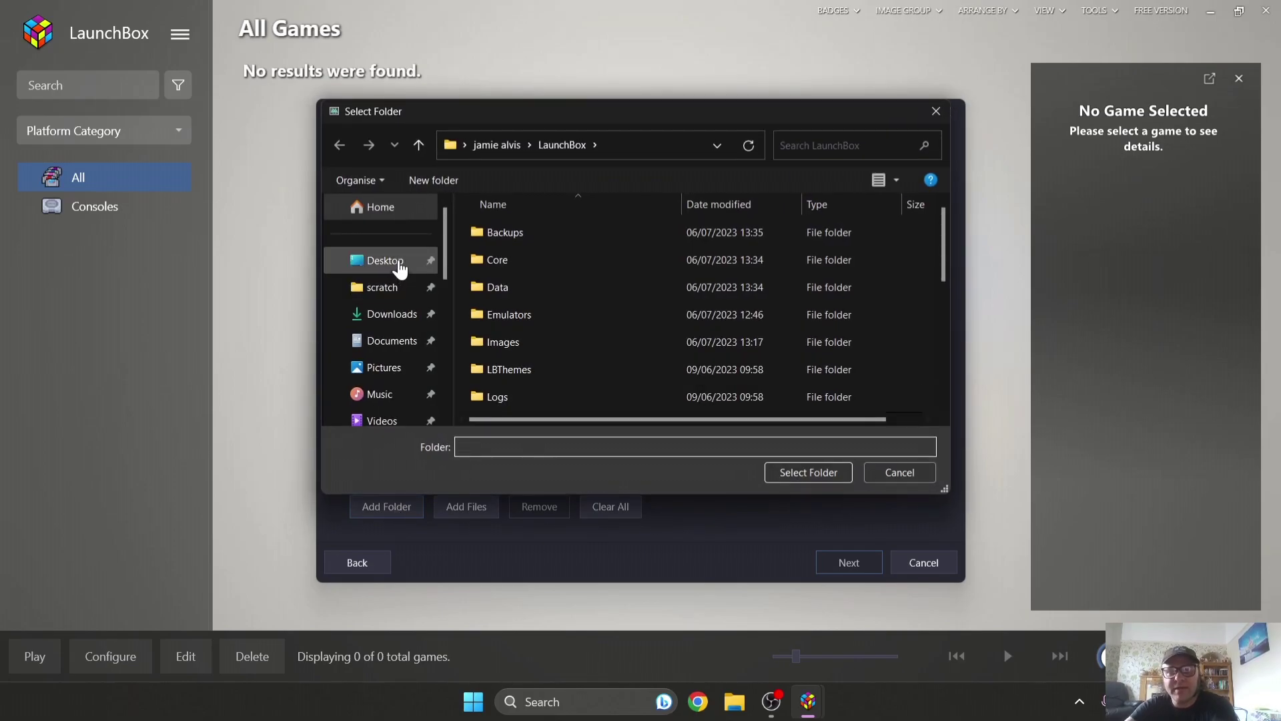
left_click(399, 266)
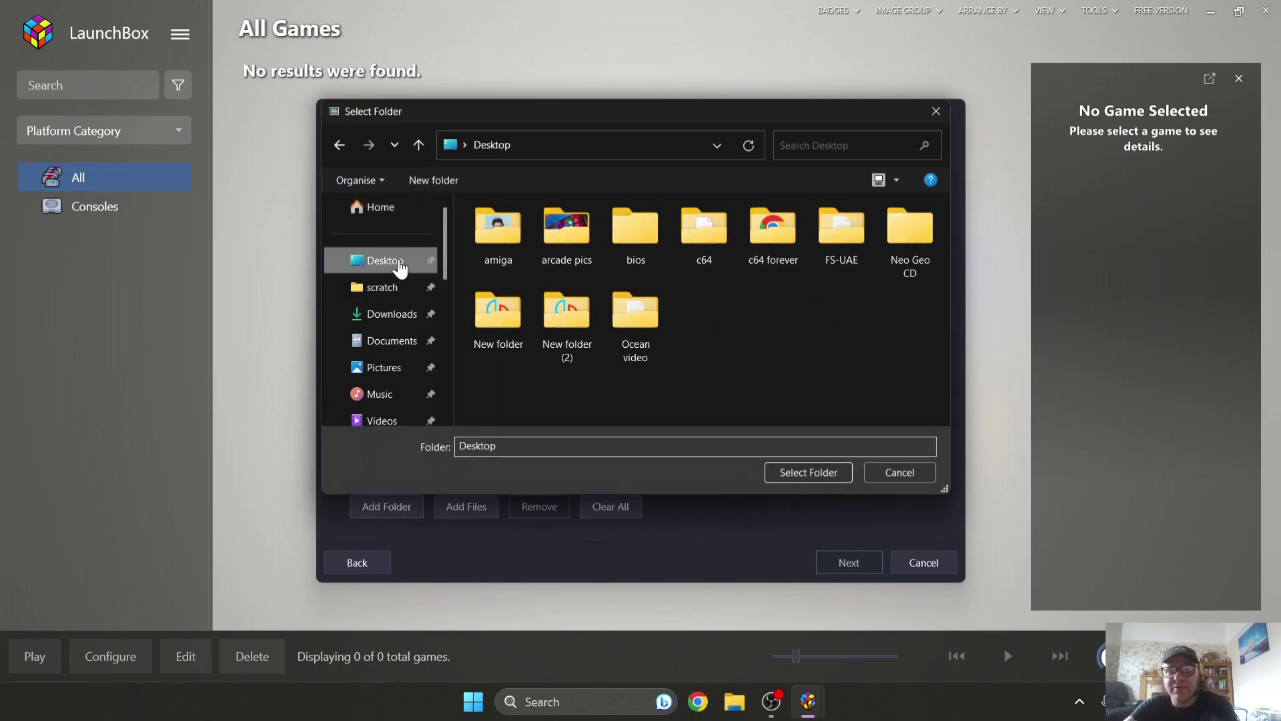
left_click(921, 257)
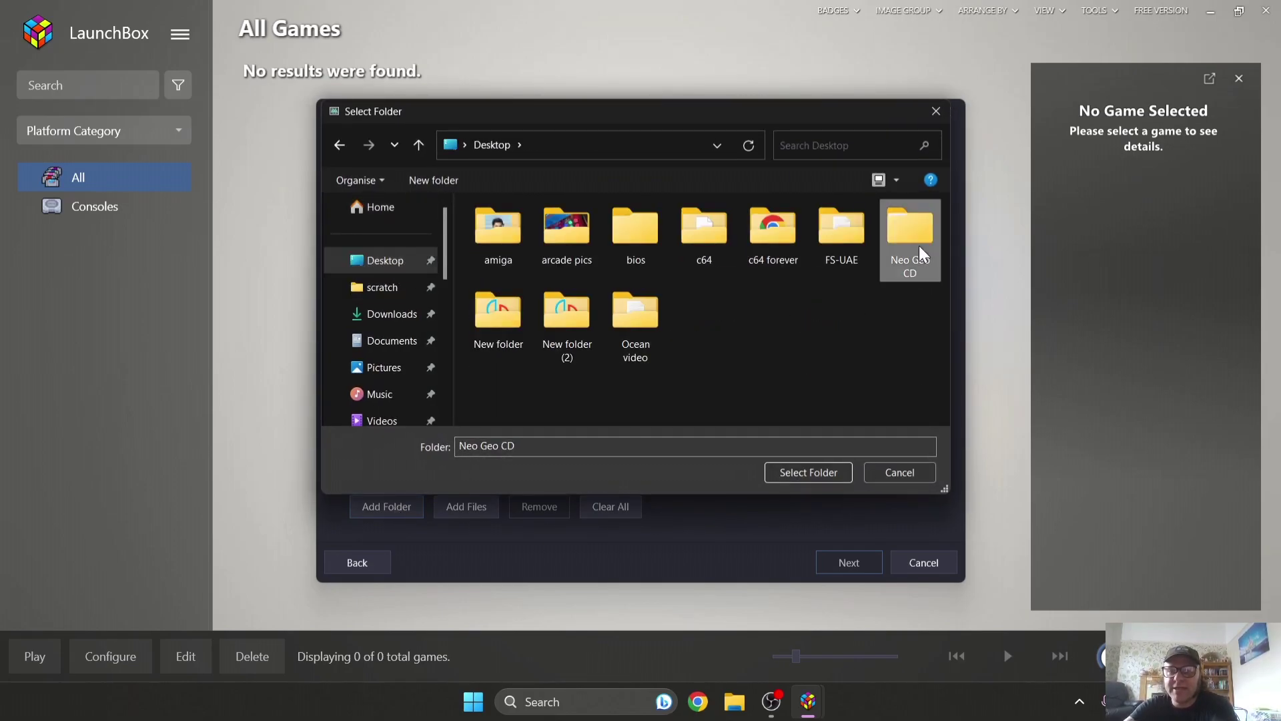
left_click(826, 470)
left_click(847, 567)
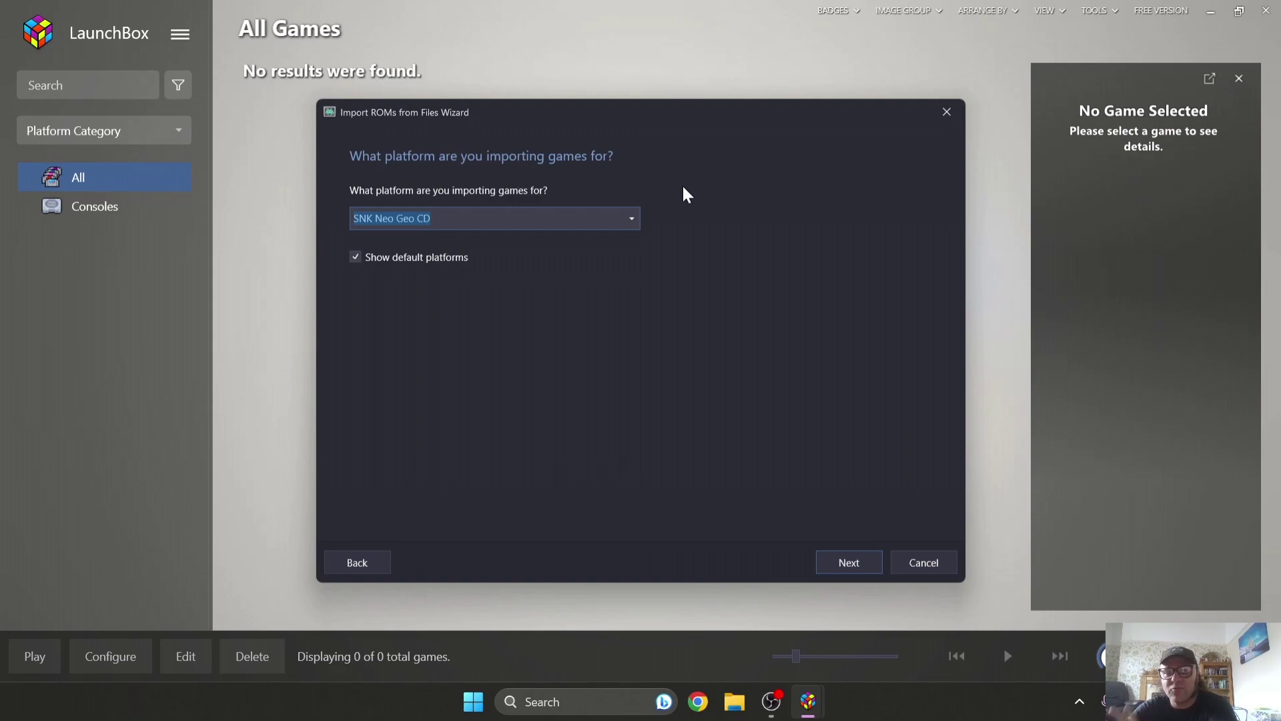
Choose SNK Neo Geo CD as the platform and accept RetroArch as the emulator with automatic core download enabled
left_click(635, 223)
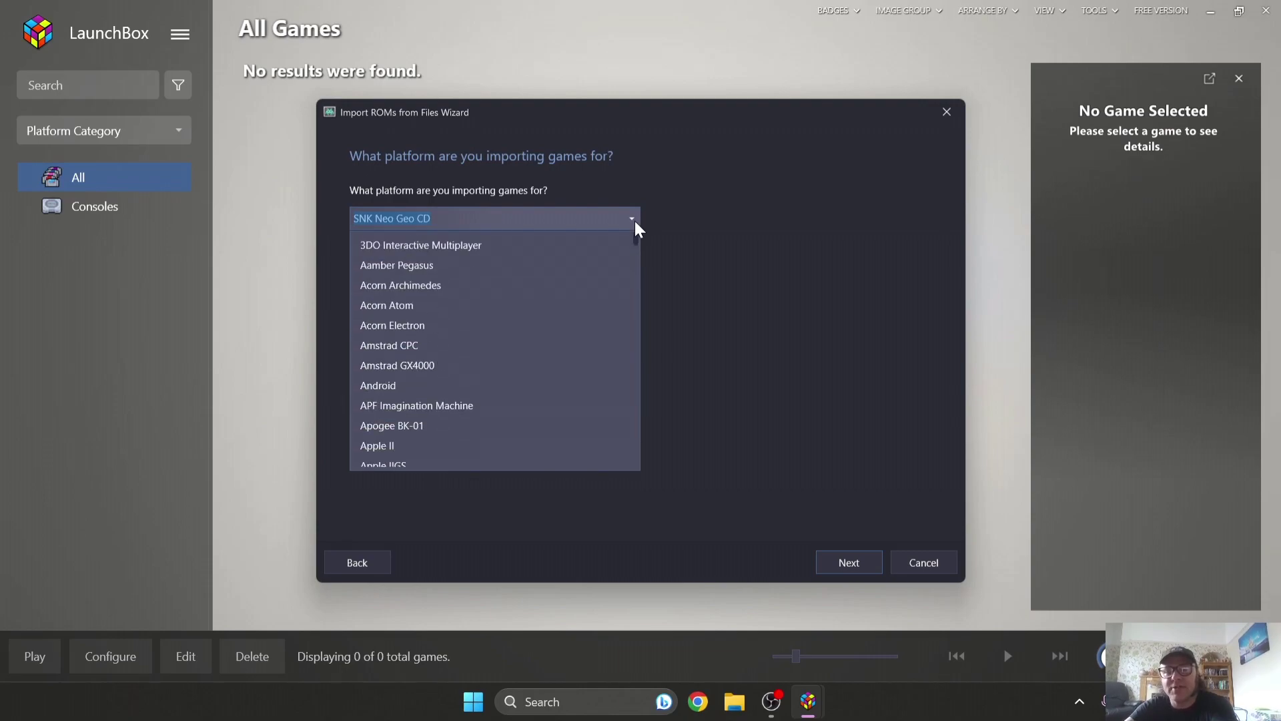
left_click_drag(634, 252, 663, 416)
left_click(442, 308)
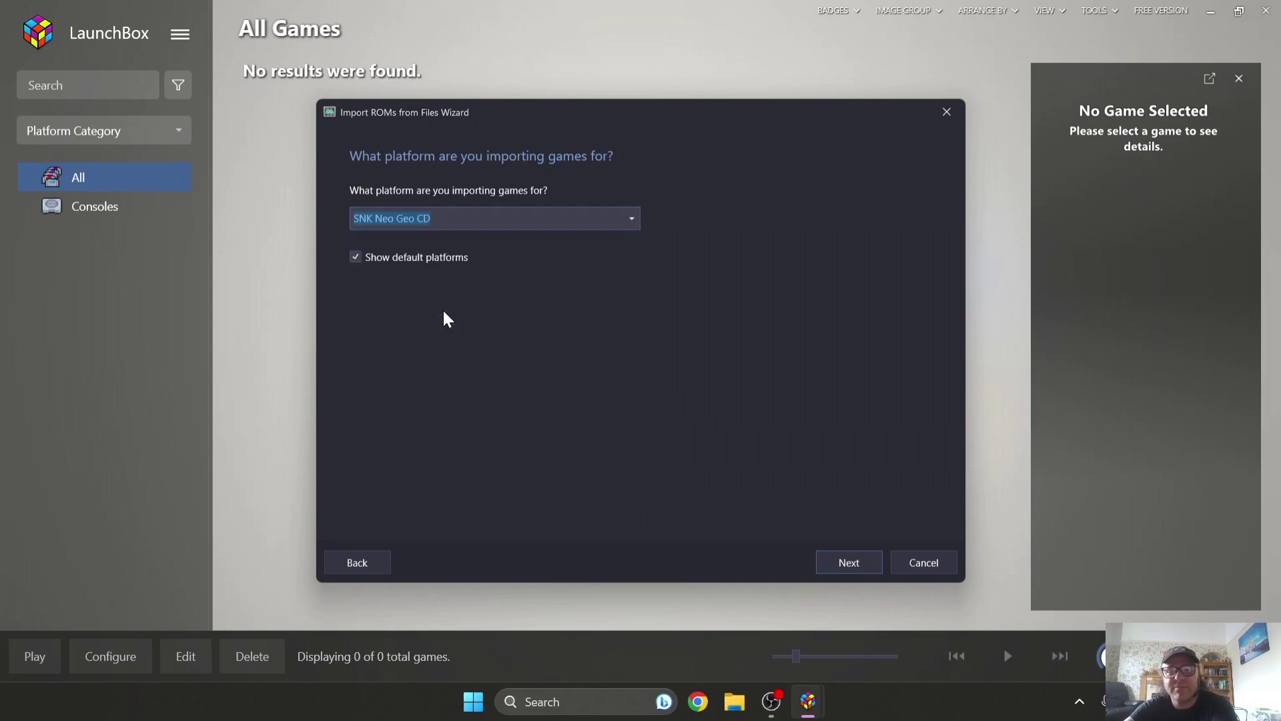
left_click(861, 563)
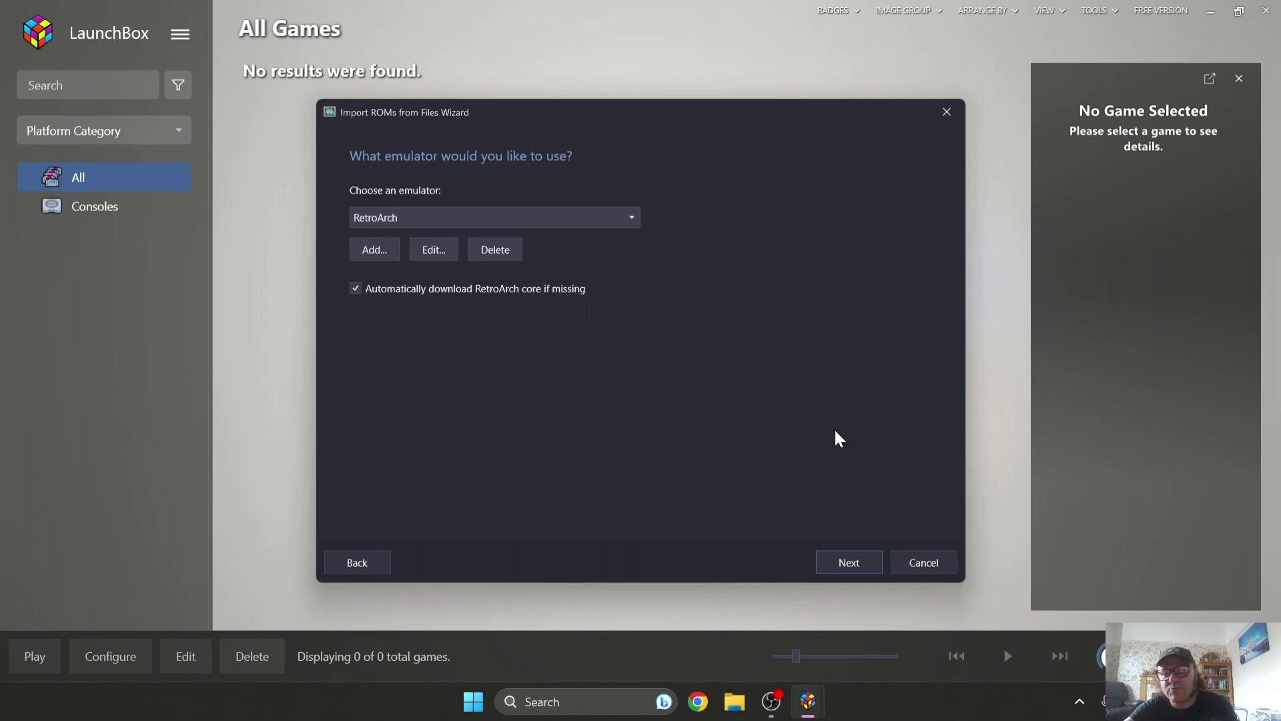
left_click(859, 563)
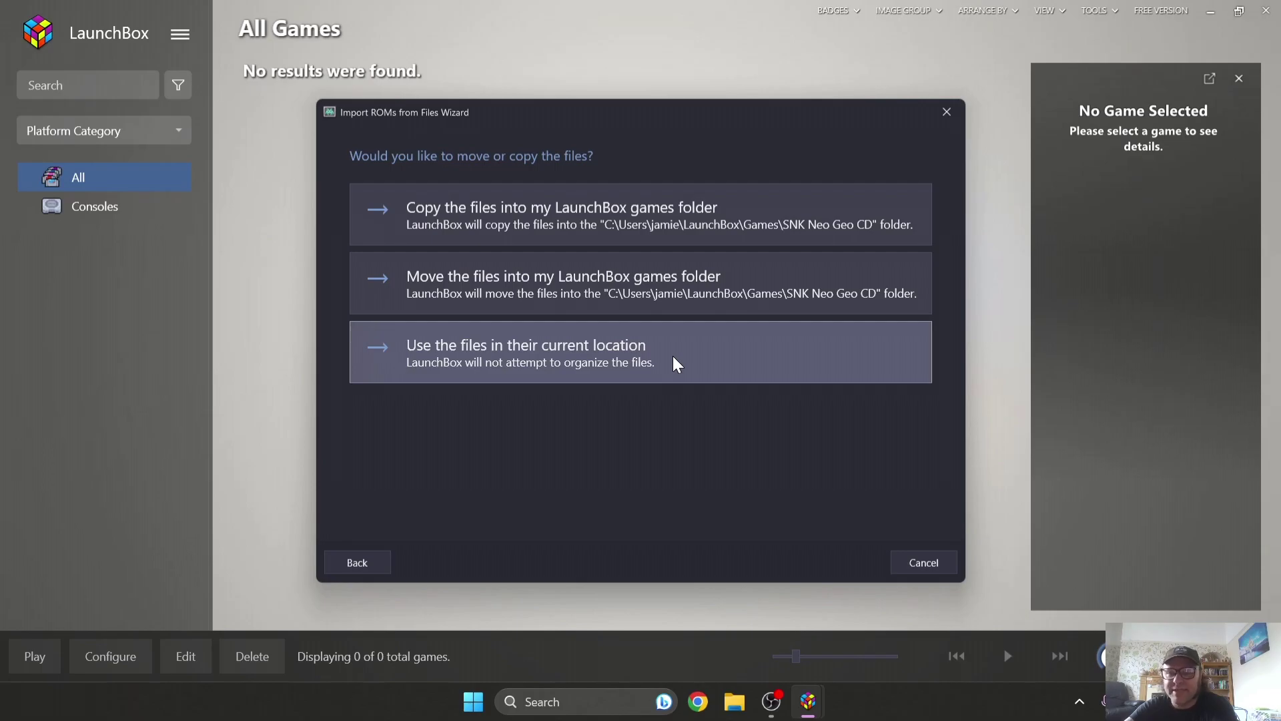
Use the game files in their current location with local metadata search, and limit image downloads to Box - 3D
left_click(672, 364)
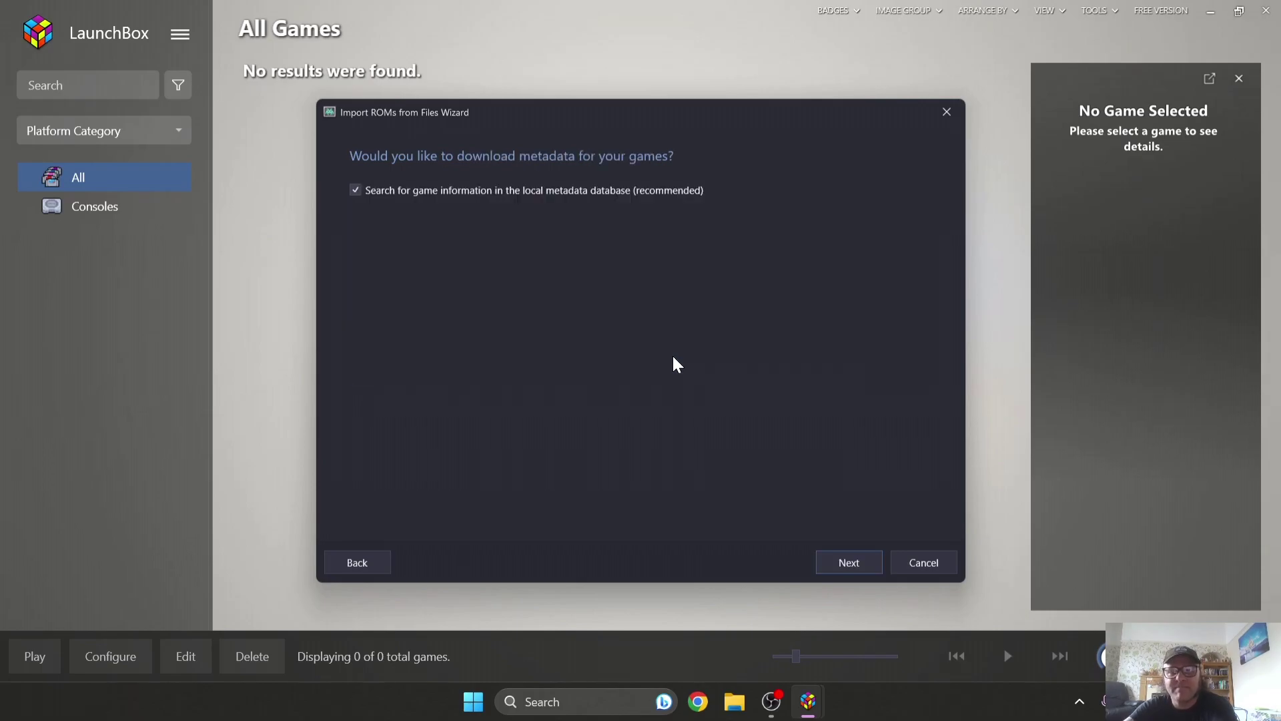
left_click(832, 566)
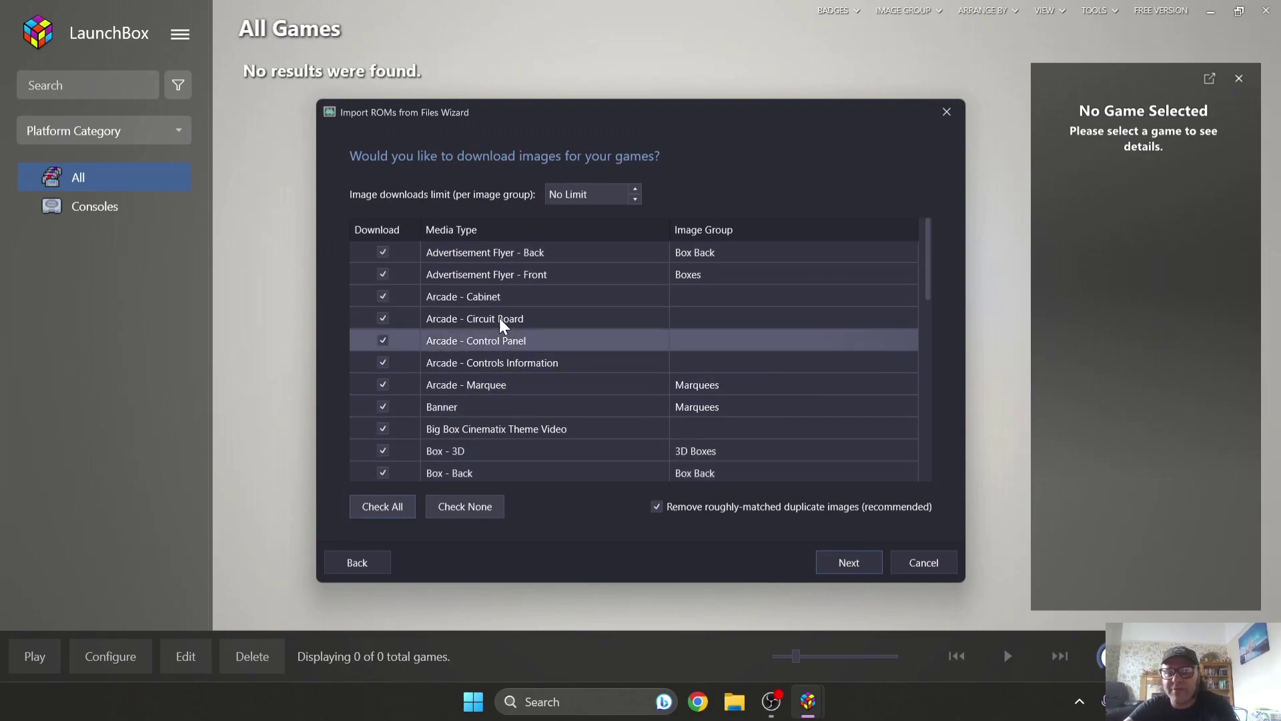
left_click(458, 504)
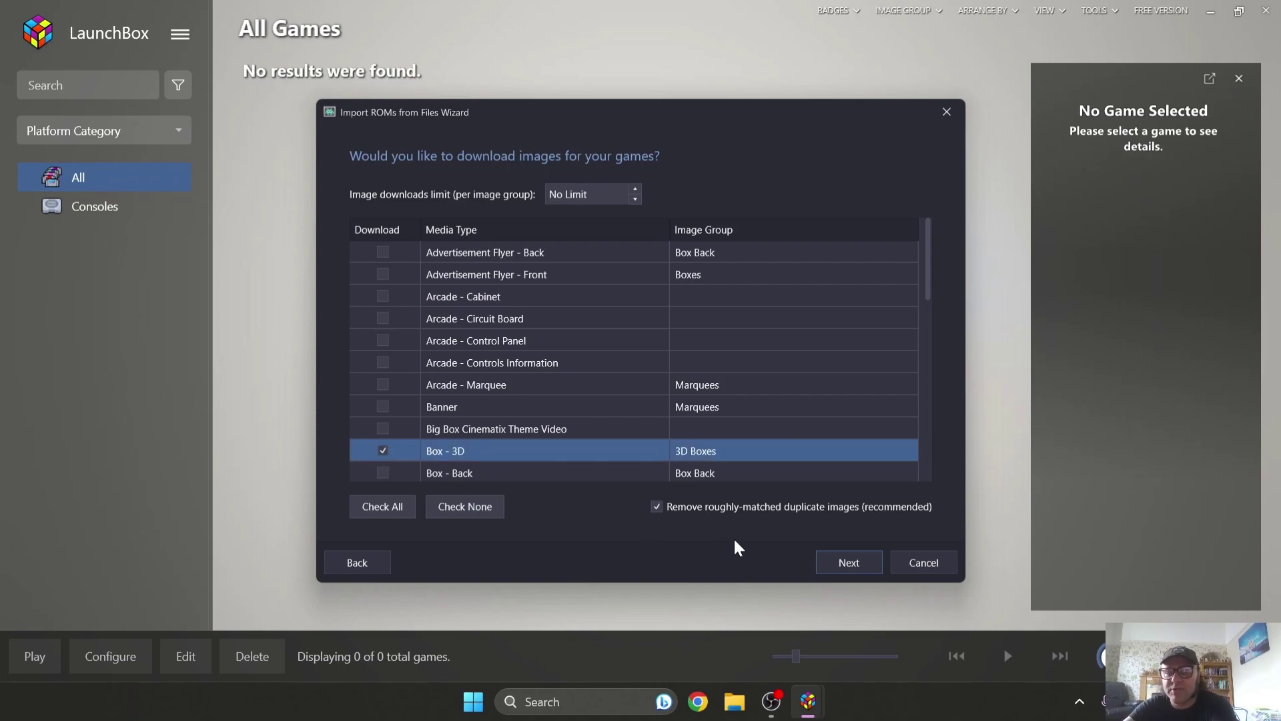
left_click(863, 561)
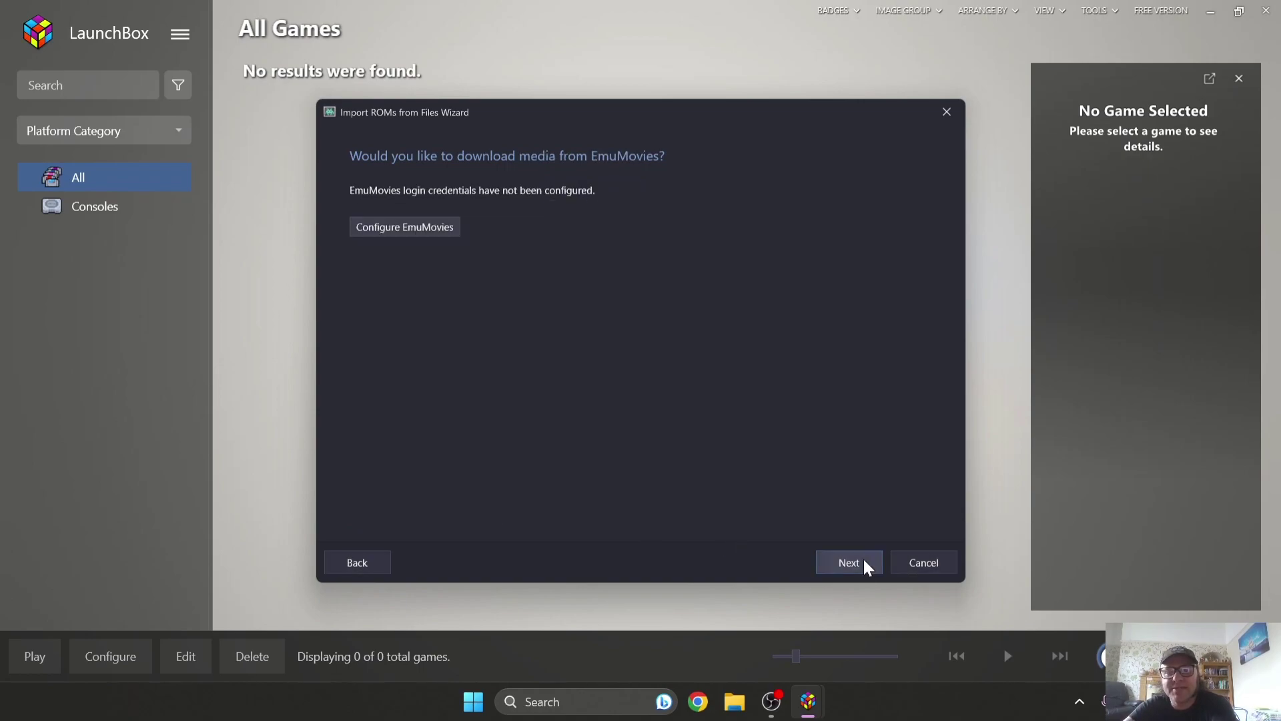
View the EmuMovies login configuration, close it without entering credentials, and continue without EmuMovies media
left_click(429, 234)
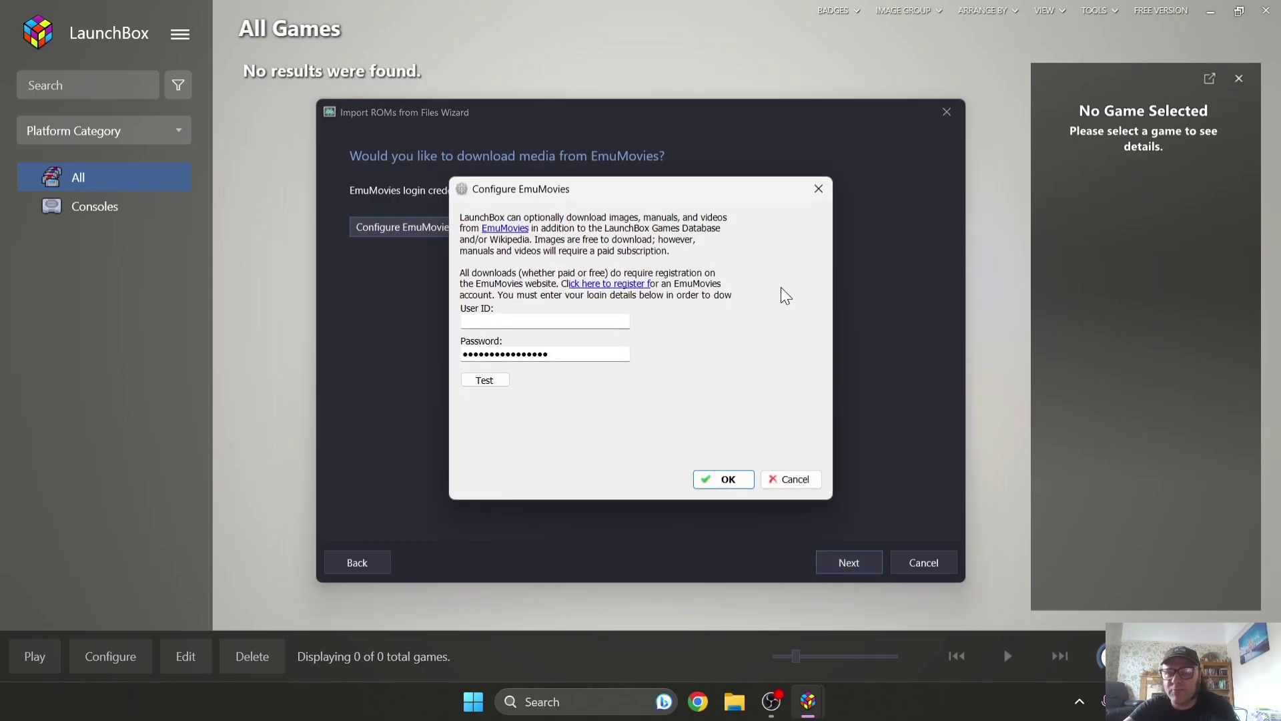
left_click(819, 191)
left_click(846, 558)
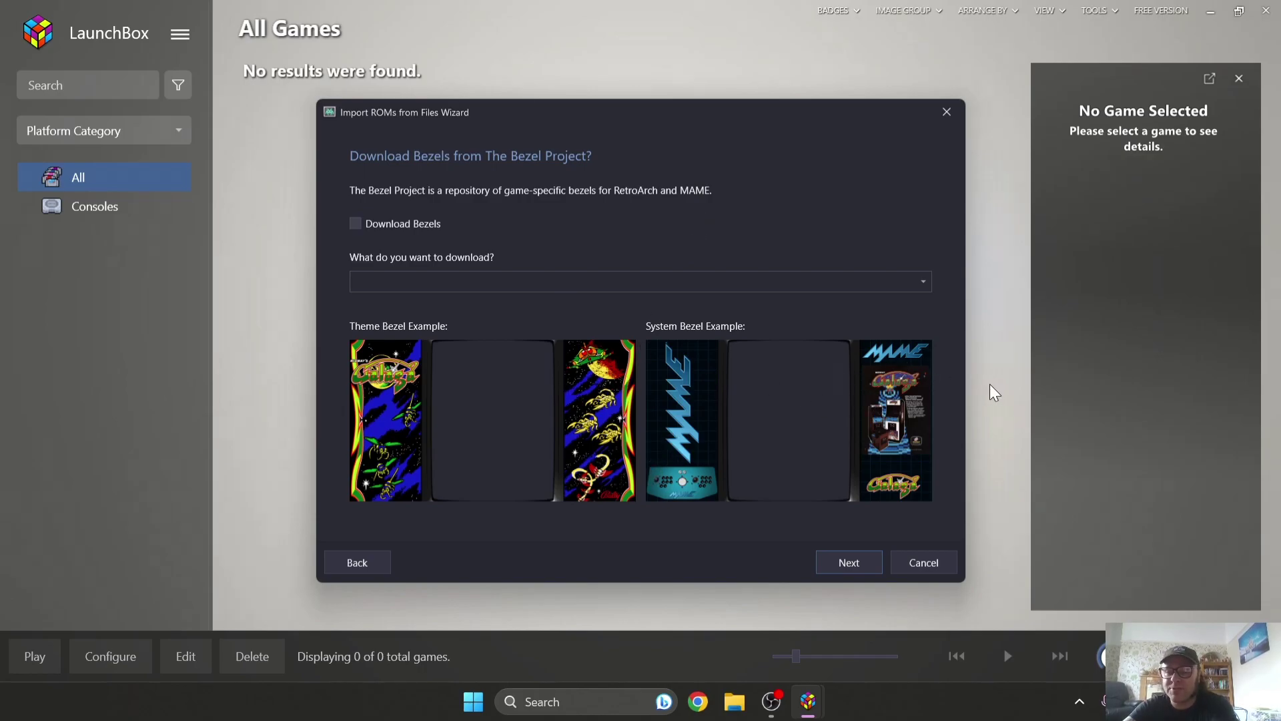
Leave bezel downloading off, accept the remaining import options, and finish importing the Breakers game
left_click(864, 564)
left_click(863, 564)
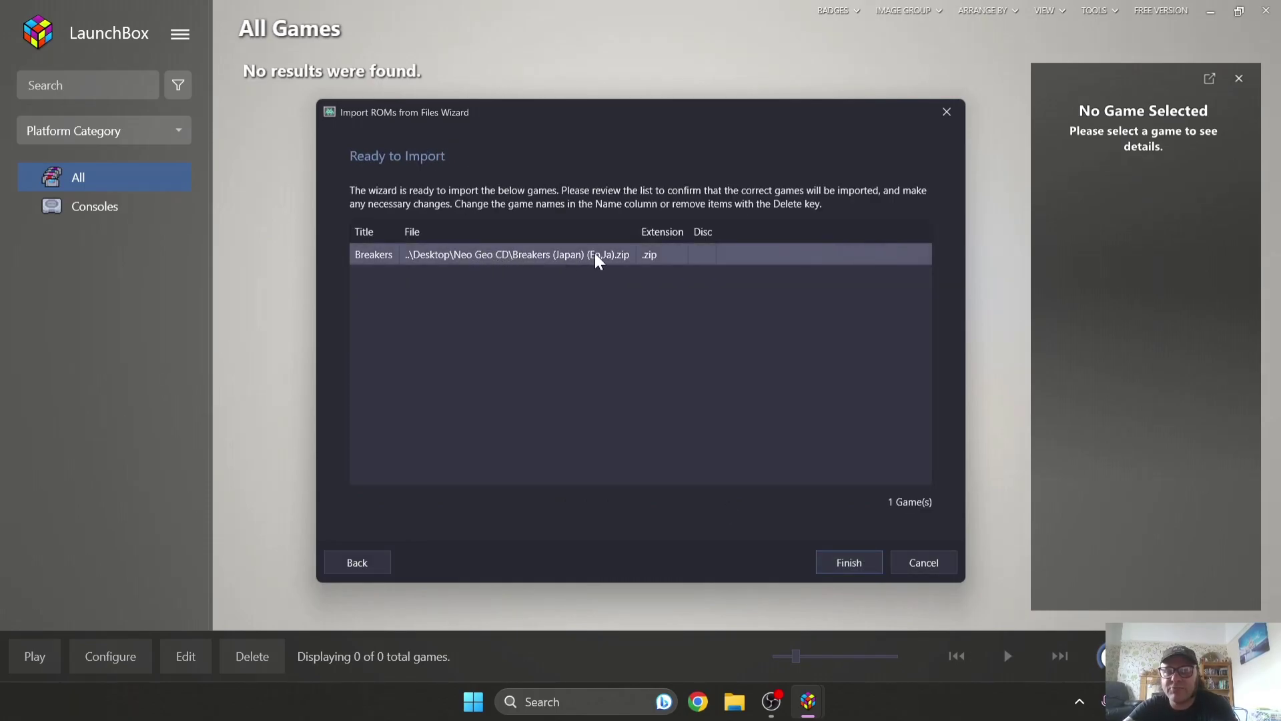
left_click(851, 566)
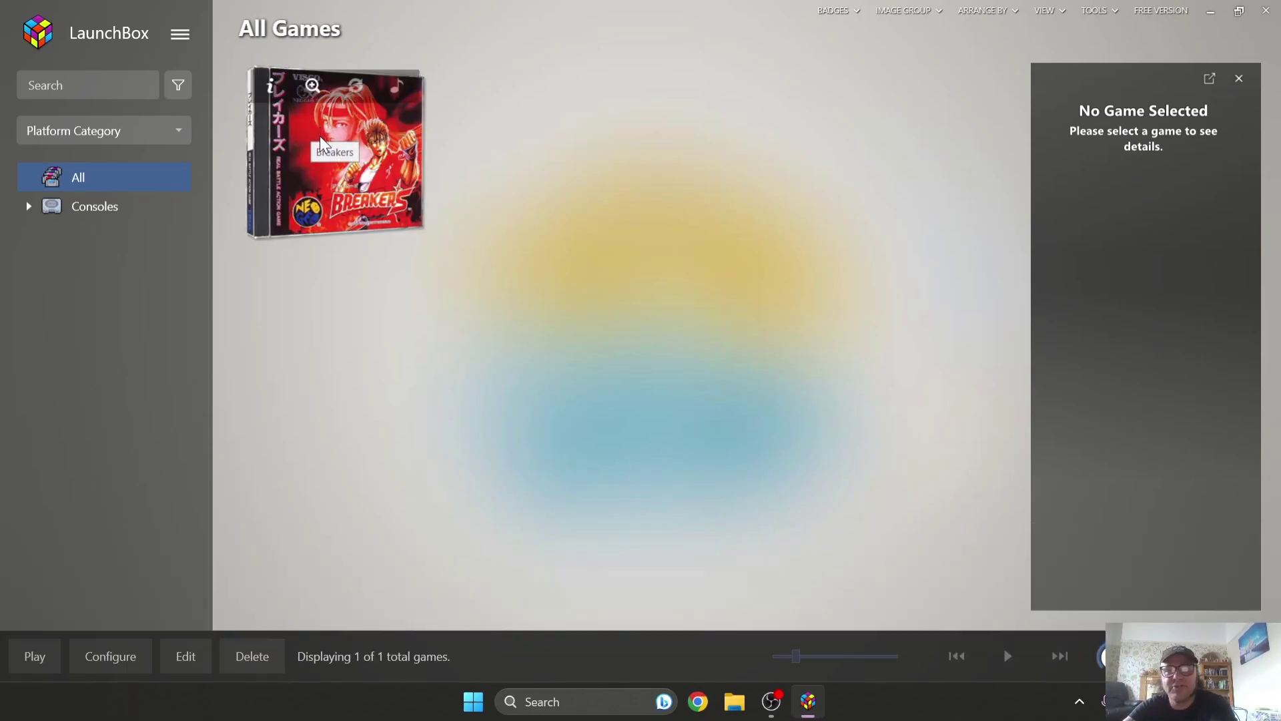
Launch Breakers, start the disc from the Neo Geo CD player screen, and begin a new game
double_click(367, 145)
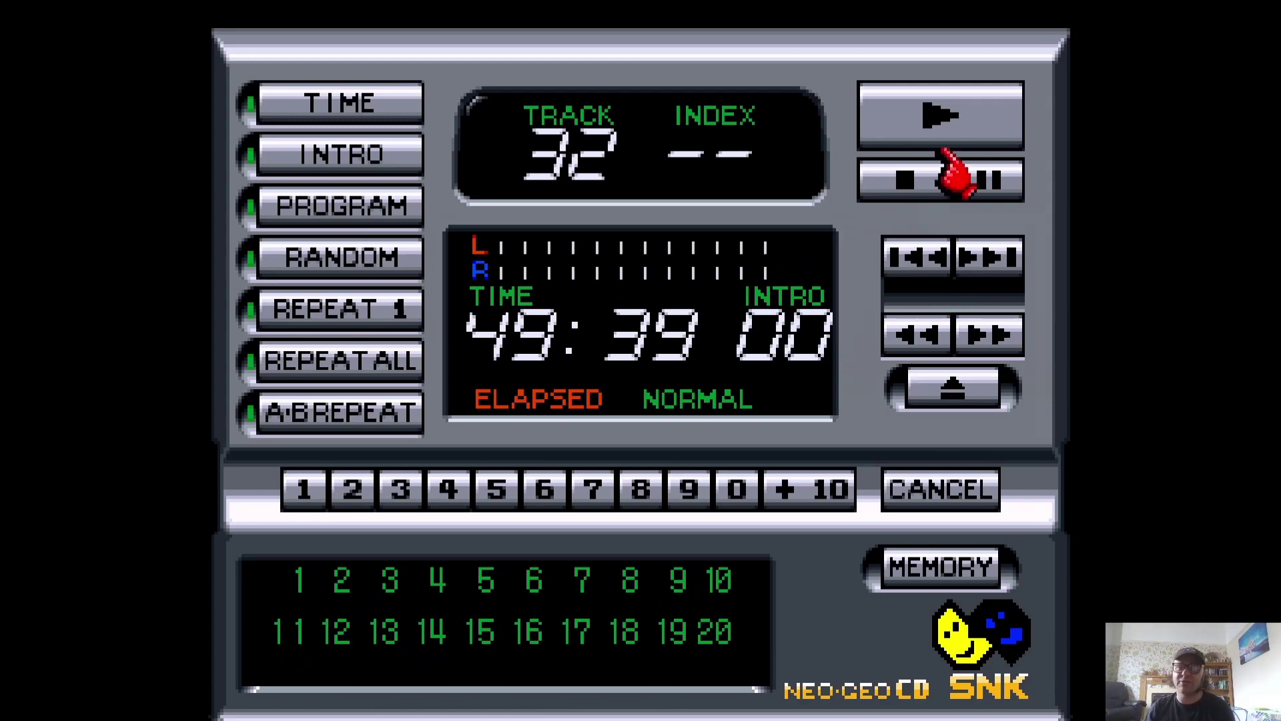
key("Return")
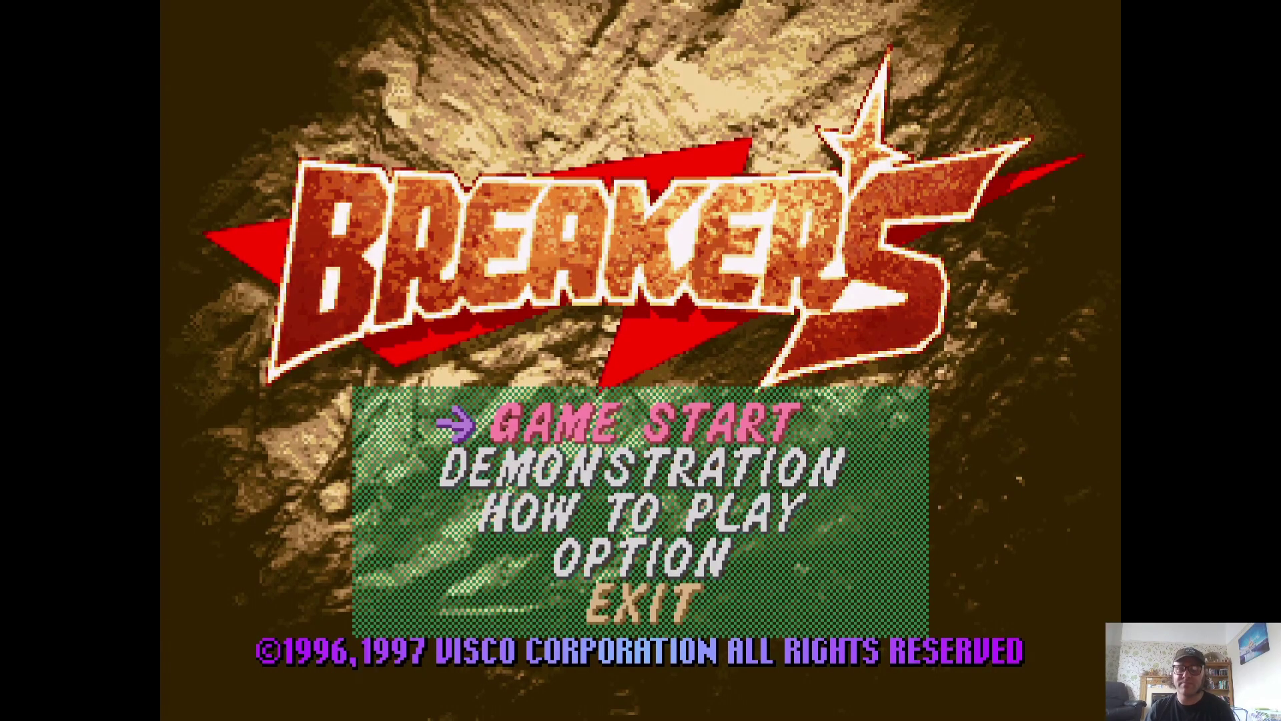
key("Return")
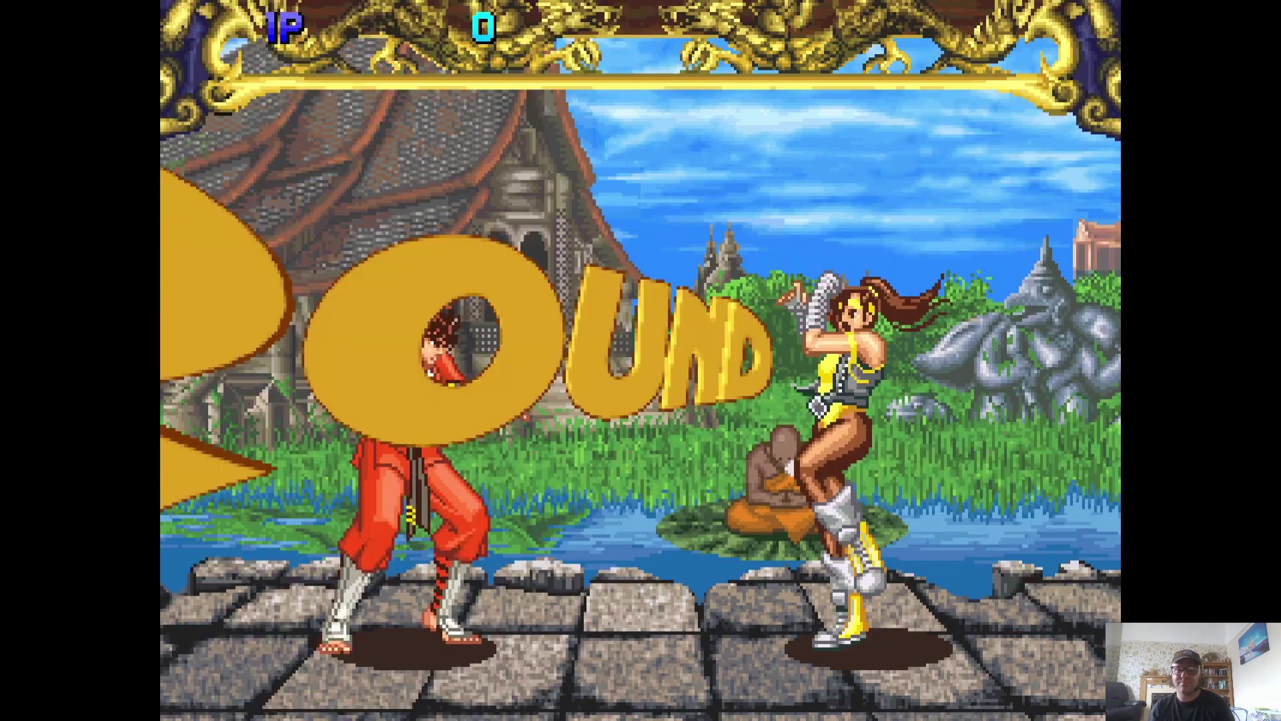
Play the opening round as Sho against Tia, trying jumps, attacks and special moves to test the controls
key("Up")
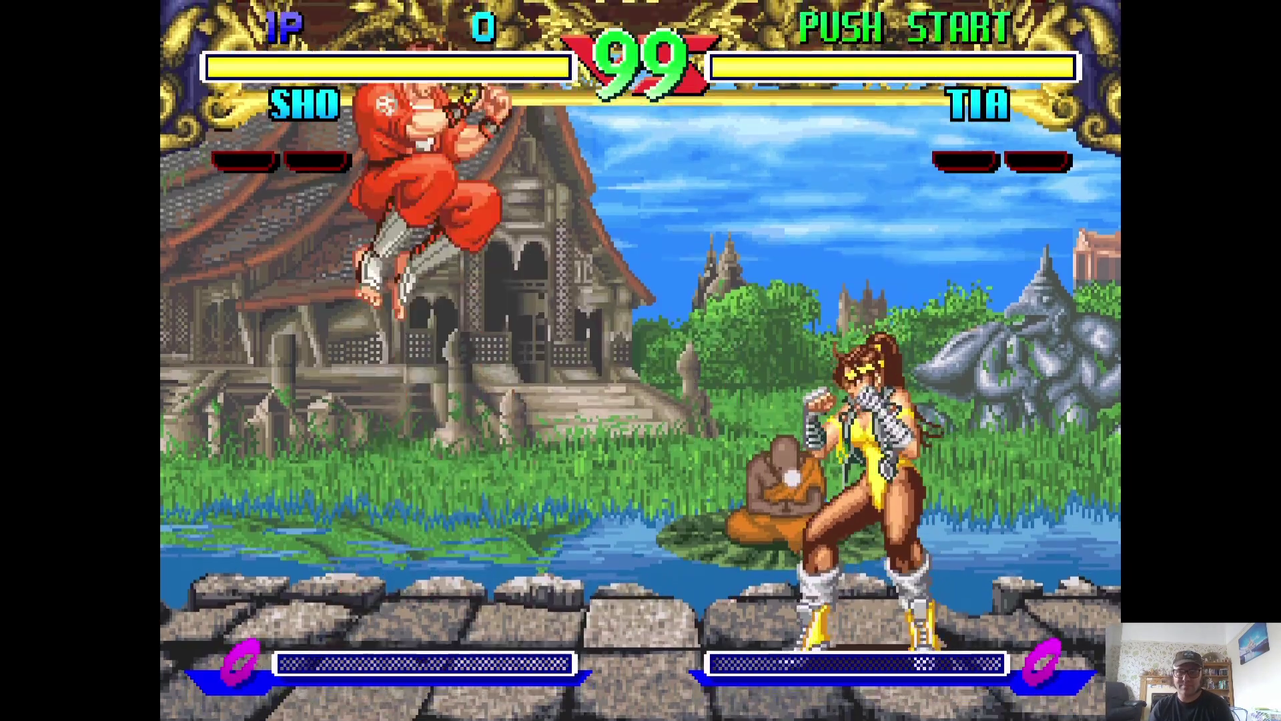
key("Up")
key("ctrl")
key("alt")
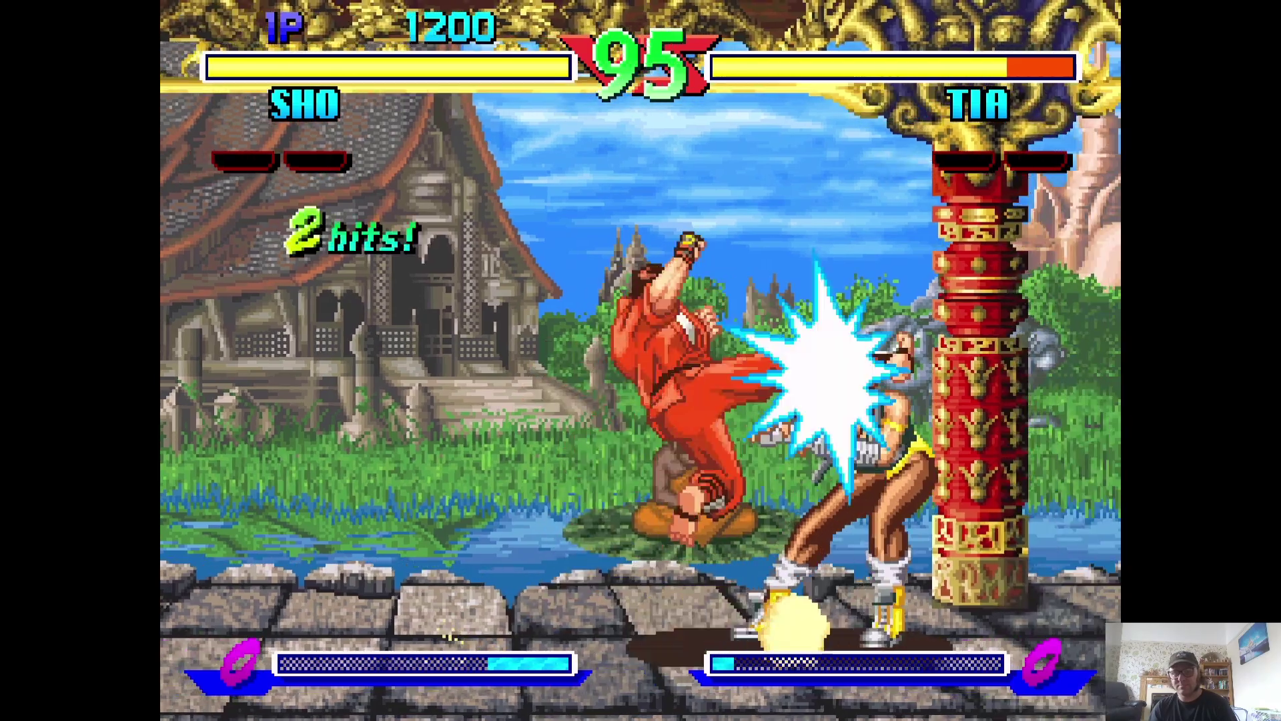
key("Down")
key("Right")
key("ctrl")
key("Up")
key("alt")
key("Down")
key("Right")
key("ctrl")
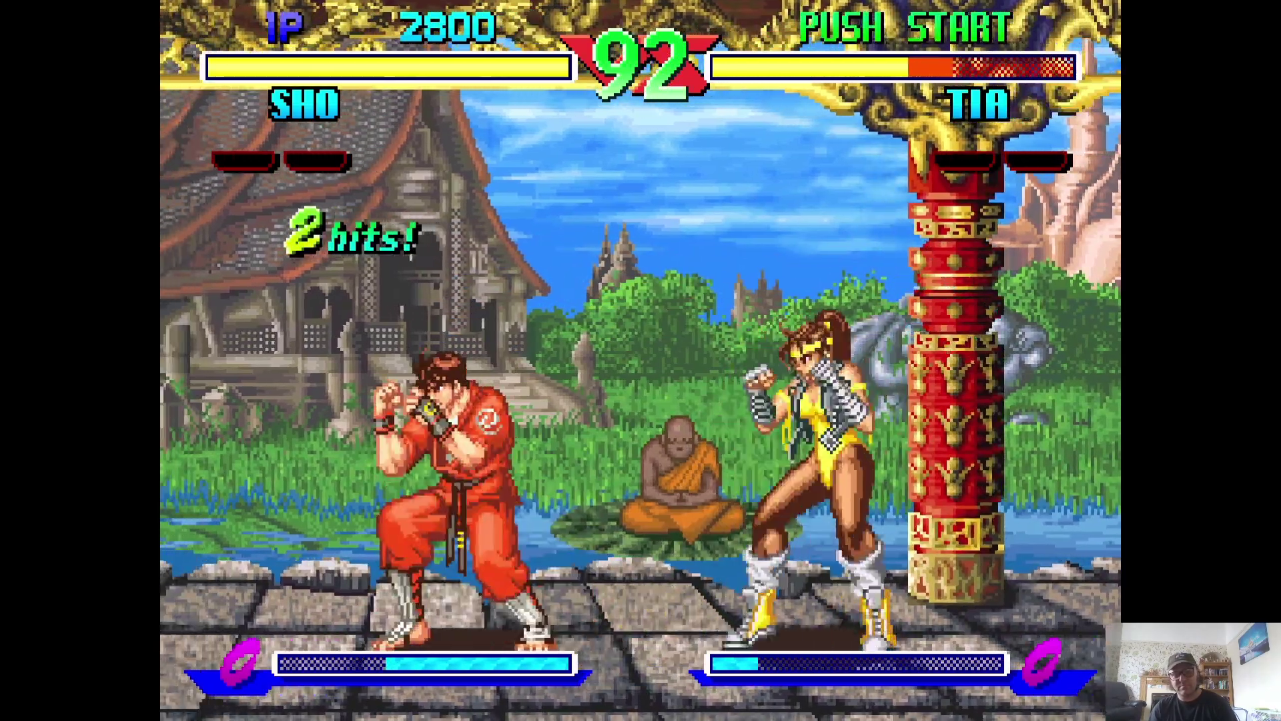
key("Up")
key("alt")
key("ctrl")
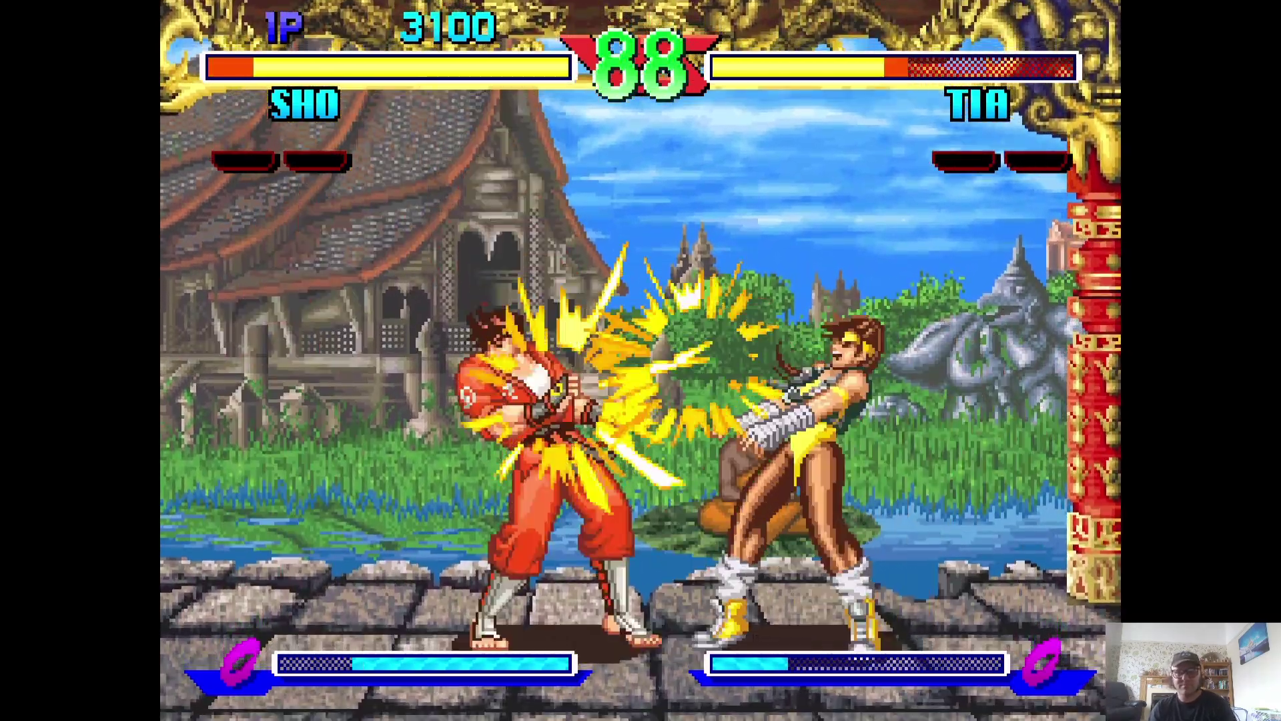
key("Down")
key("Right")
key("ctrl")
key("Up")
Interrupt the fight with the RetroArch menu and open the Scaling options in the Video settings
key("Return")
key("F1")
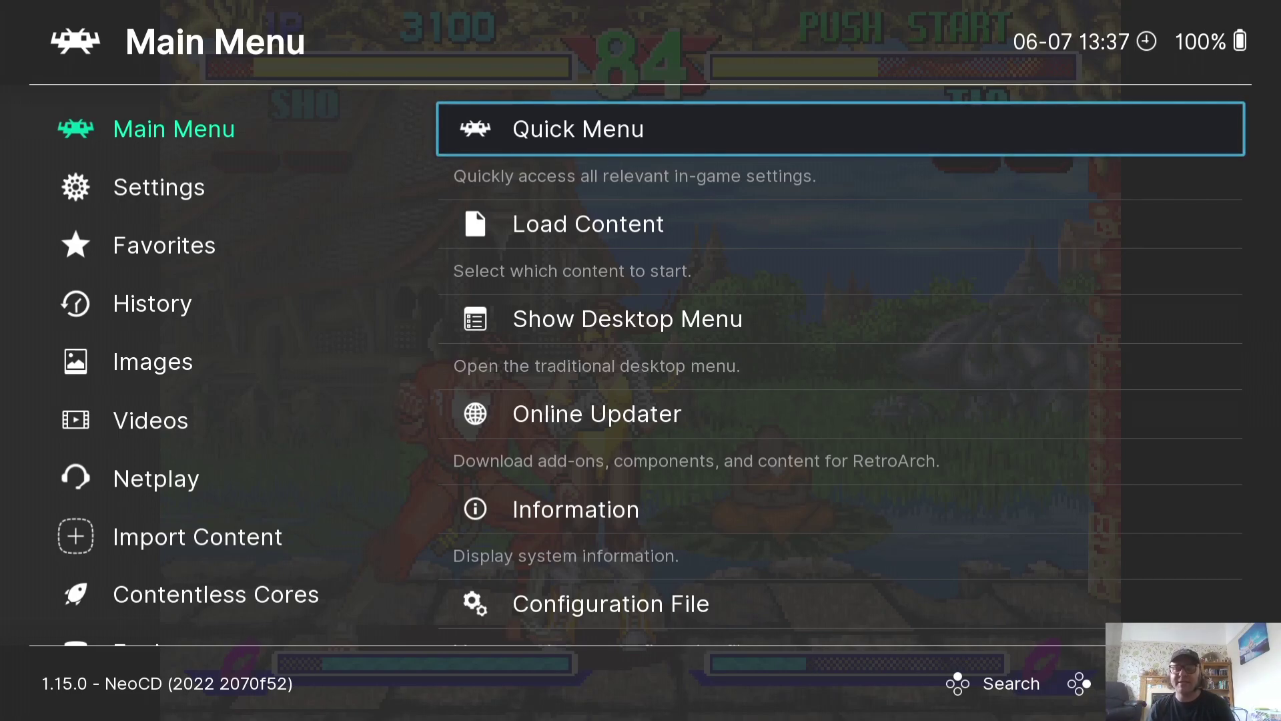
key("Left")
key("Down")
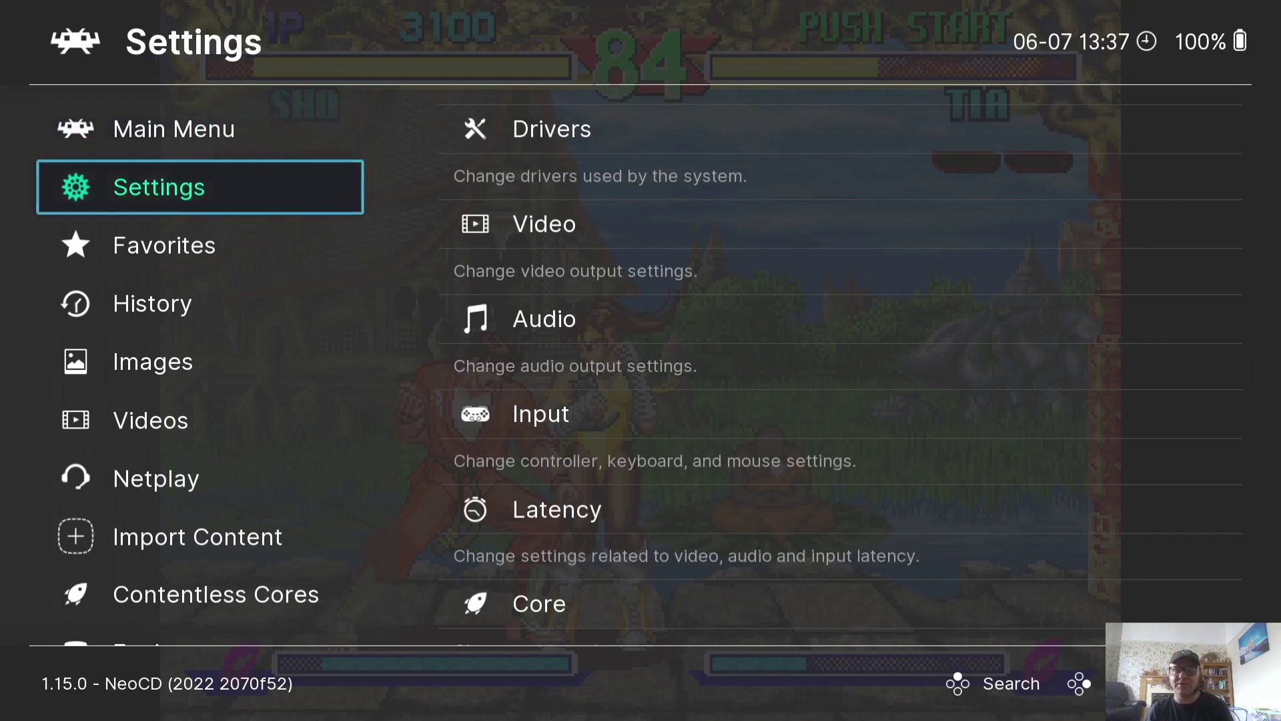
key("Right")
key("Down")
key("Return")
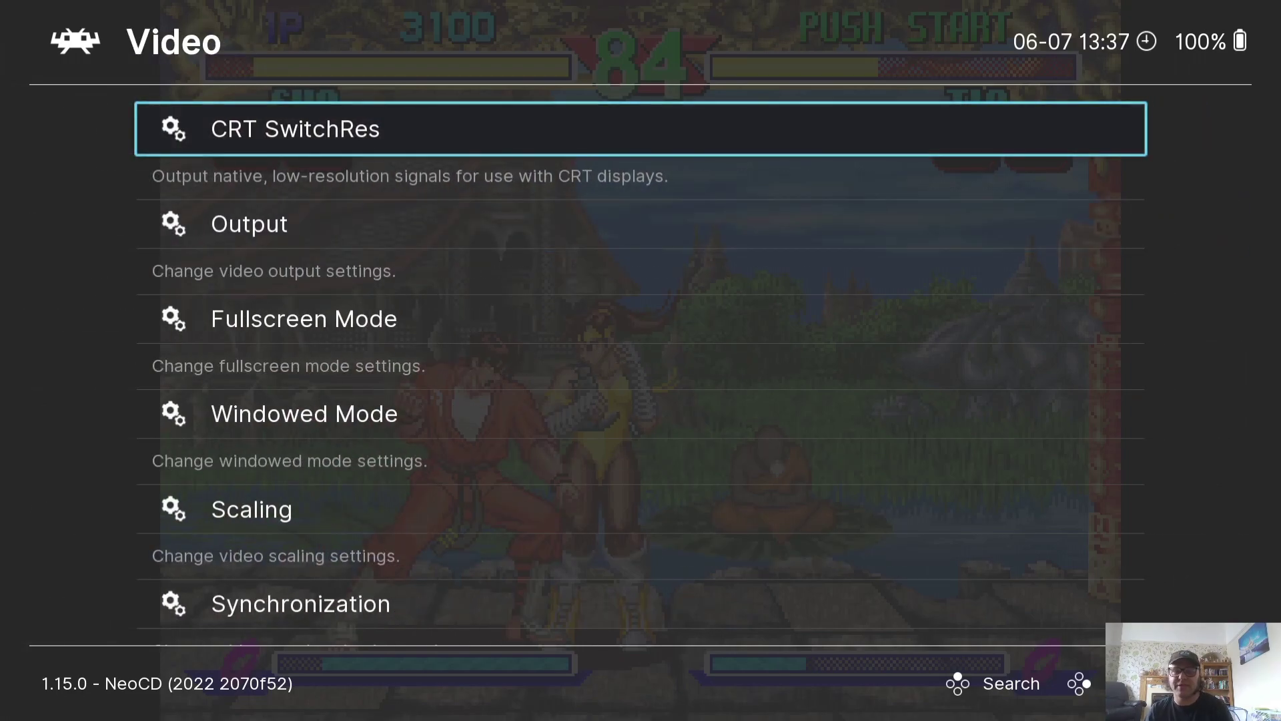
key("Down")
key("Down")
key("Down")
key("Down")
key("Return")
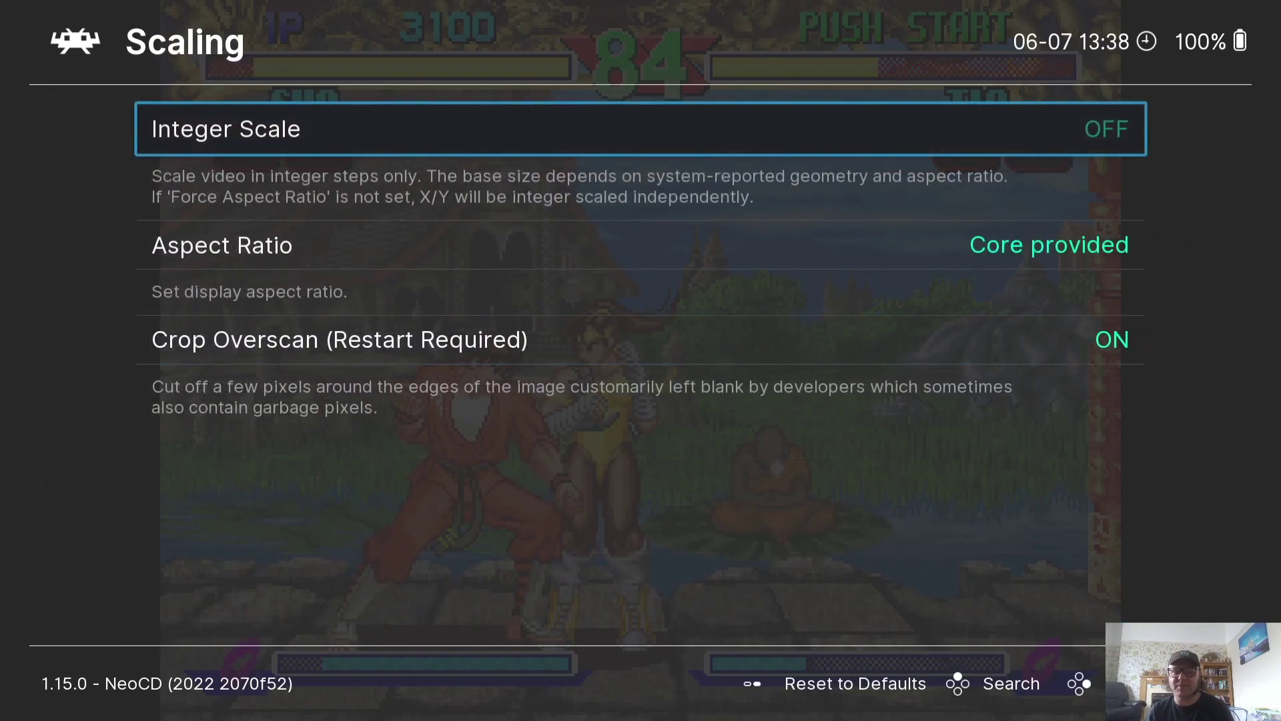
Set the display Aspect Ratio to 16:9
key("Down")
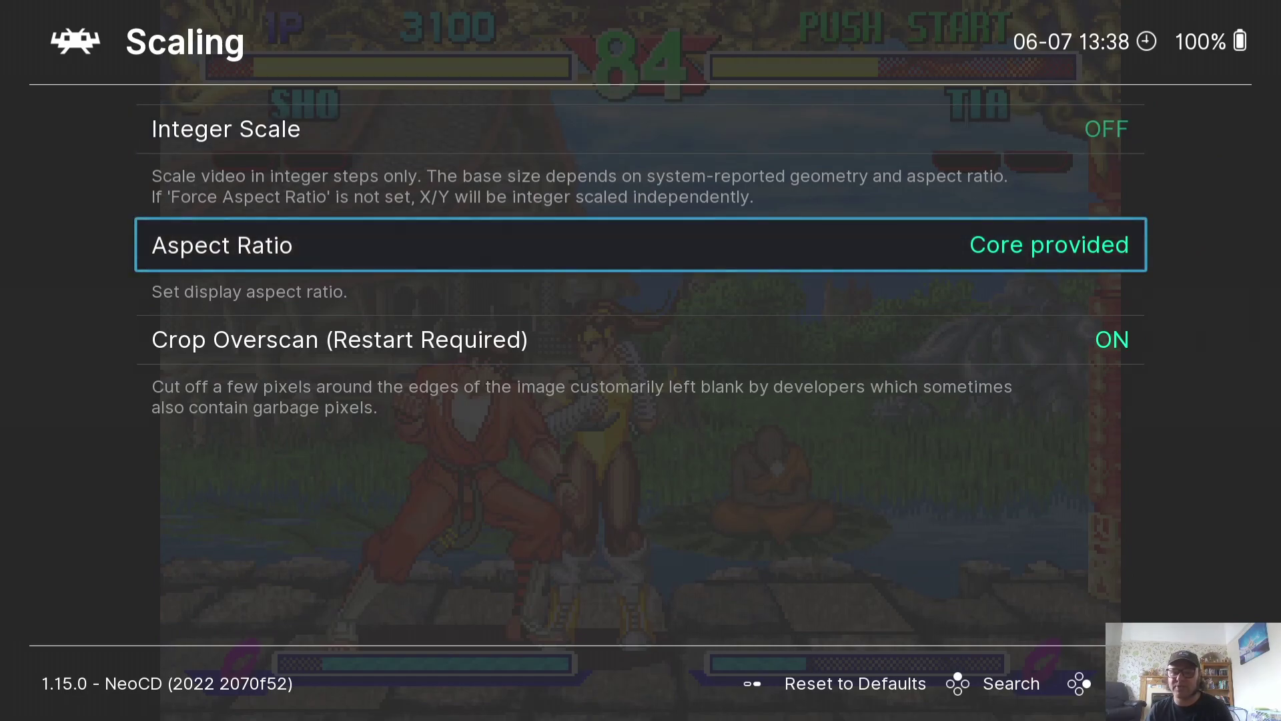
key("Return")
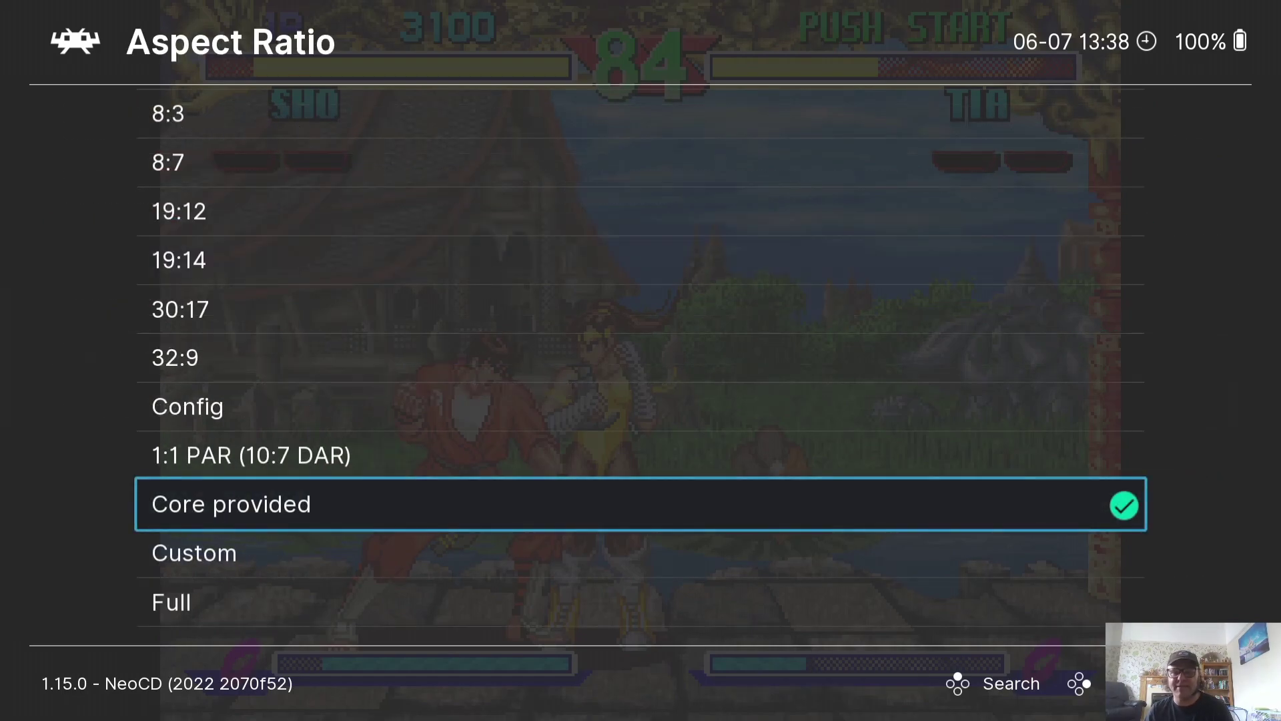
key("Up")
key("Up")
key("Up")
key("Up")
key("Up")
key("Up")
key("Up")
key("Up")
key("Up")
key("Up")
key("Up")
key("Up")
key("Up")
key("Up")
key("Up")
key("Up")
key("Up")
key("Up")
key("Up")
key("Up")
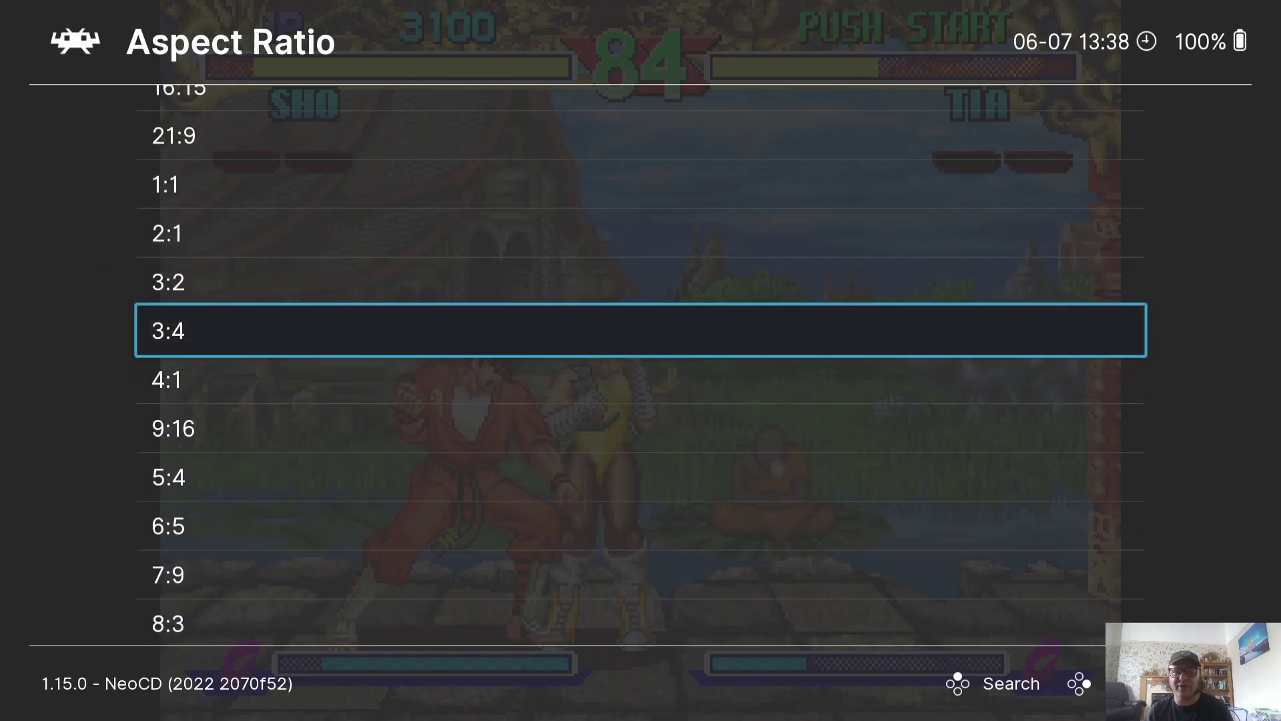
key("Up")
key("Up")
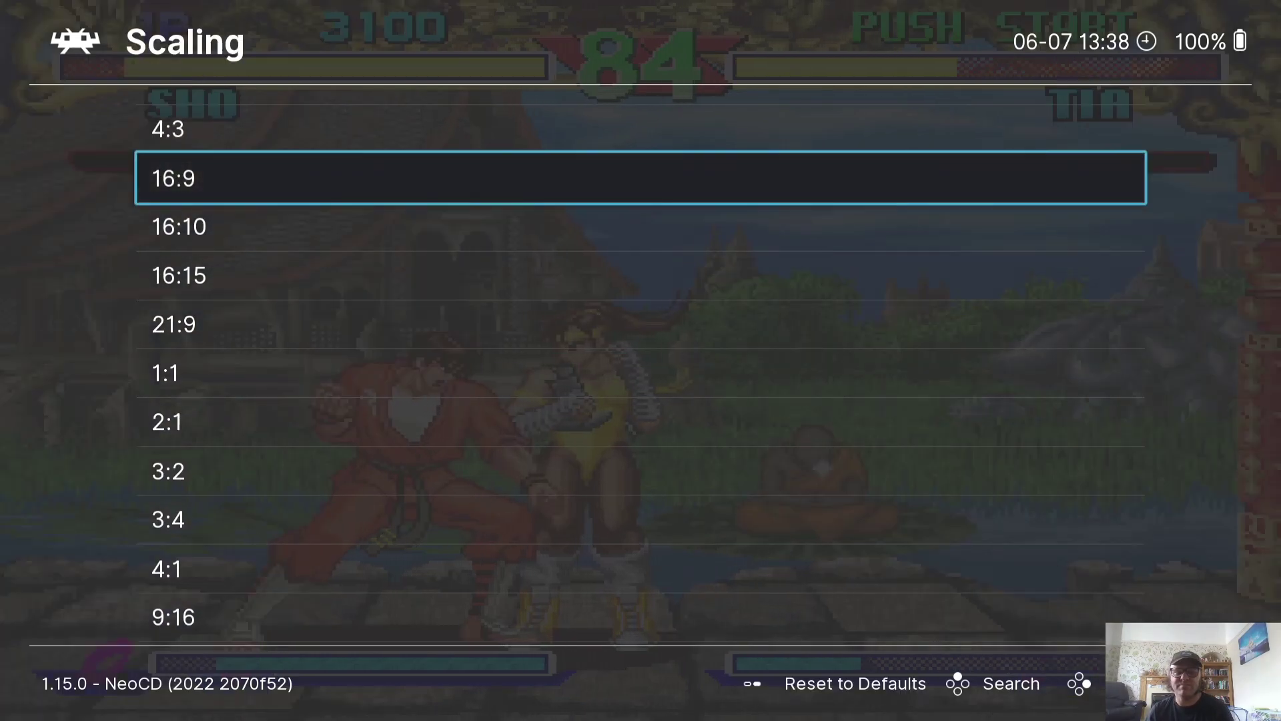
key("Return")
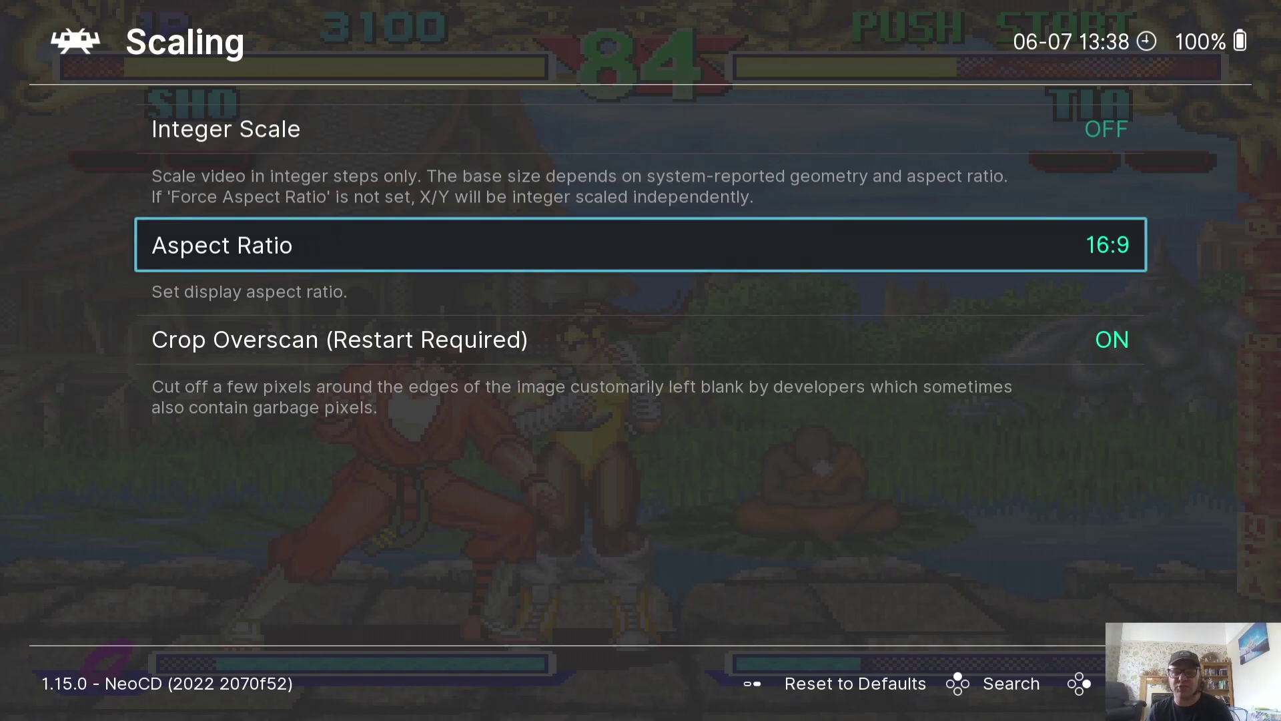
Return to the Video settings and turn on Bilinear Filtering
key("BackSpace")
key("Down")
key("Down")
key("Down")
key("Down")
key("Down")
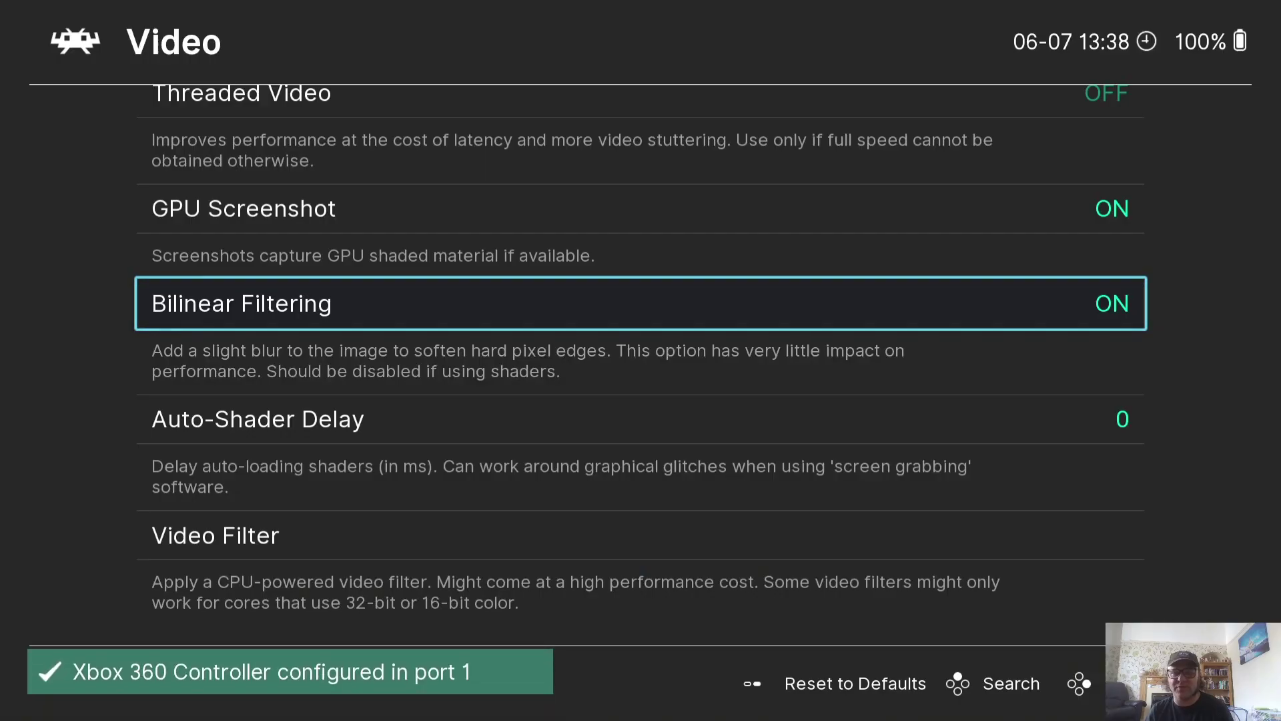
Go back to the Main Menu and resume the Breakers game through the Quick Menu
key("BackSpace")
key("Up")
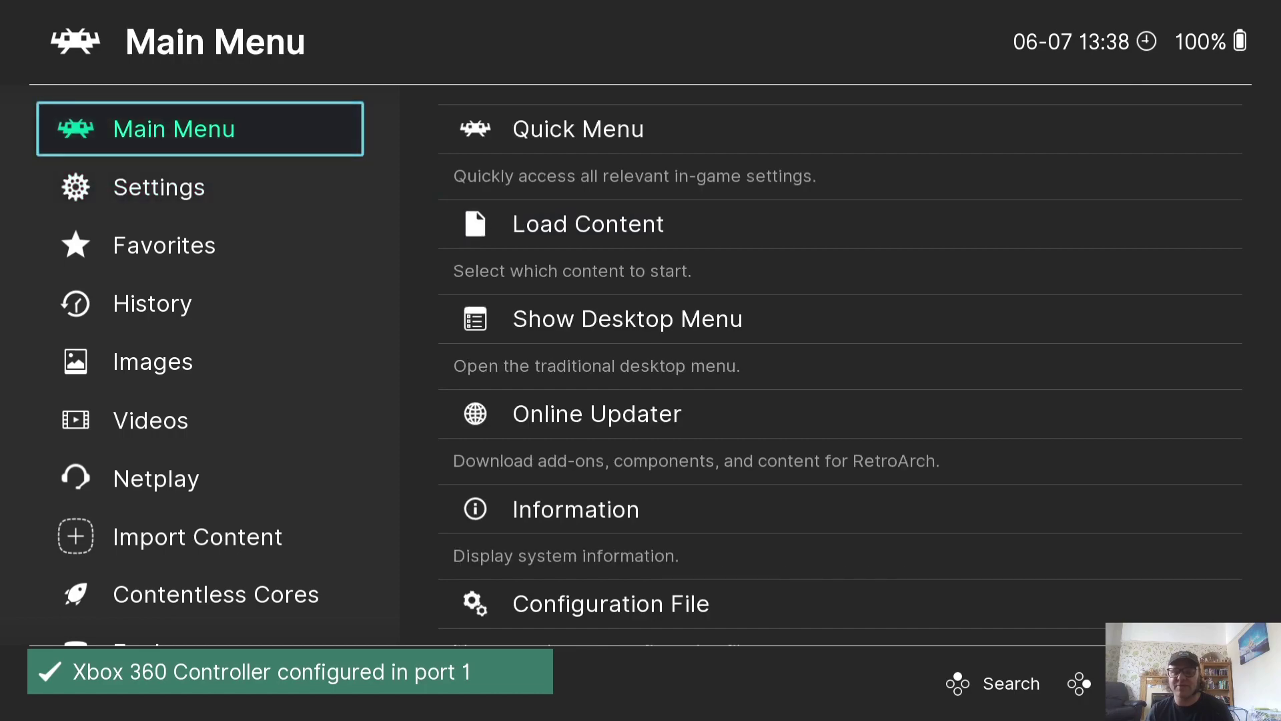
key("Right")
key("Return")
key("Return")
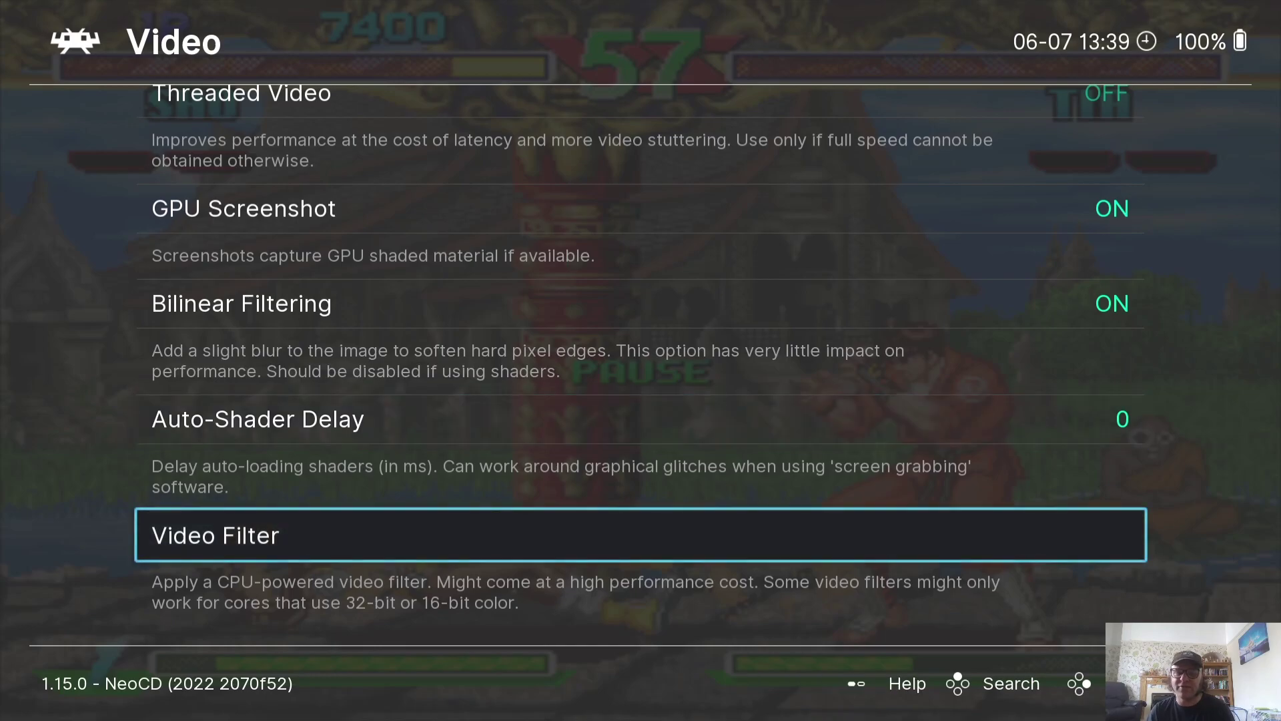
Apply the Gameboy3x_Light.filt video filter from RetroArch's video filter list
key("Return")
key("Down")
key("Down")
key("Down")
key("Down")
key("Down")
key("Down")
key("Down")
key("Down")
key("Down")
key("Down")
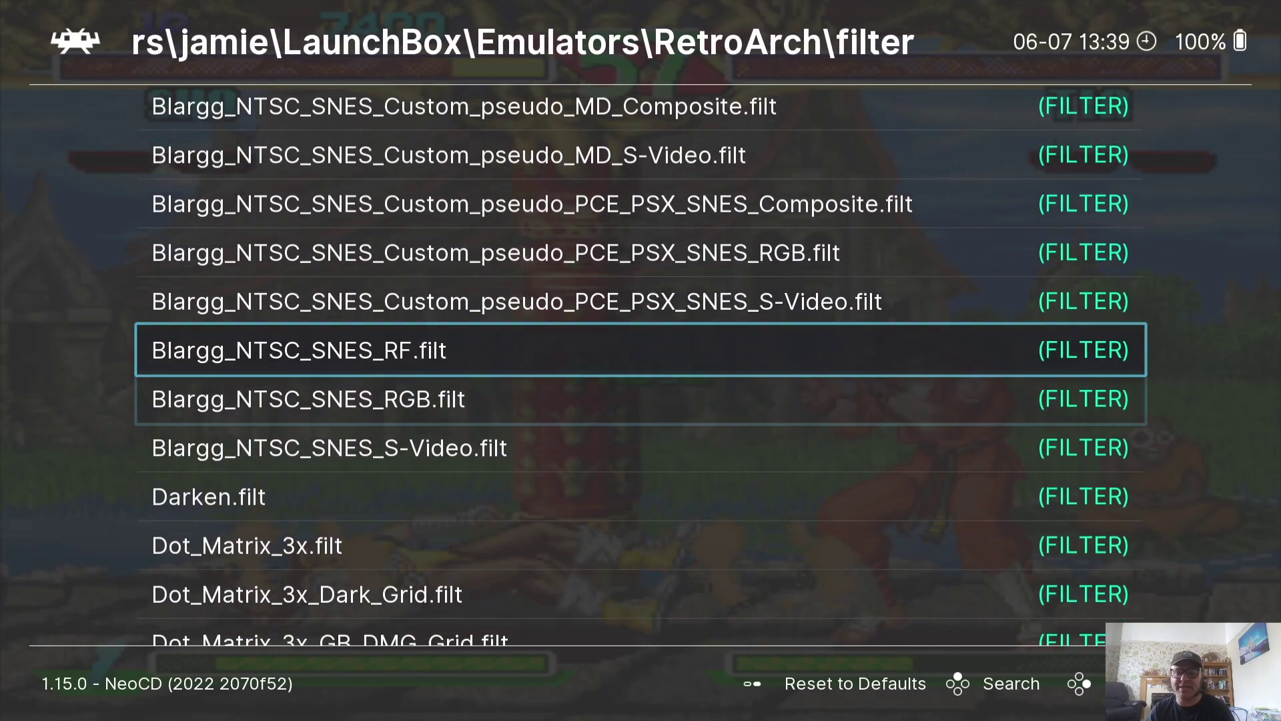
key("Down")
key("Down")
key("Down")
key("Down")
key("Down")
key("Down")
key("Down")
key("Down")
key("Down")
key("Down")
key("Down")
key("Down")
key("Down")
key("Down")
key("Down")
key("Down")
key("Down")
key("Down")
key("Down")
key("Down")
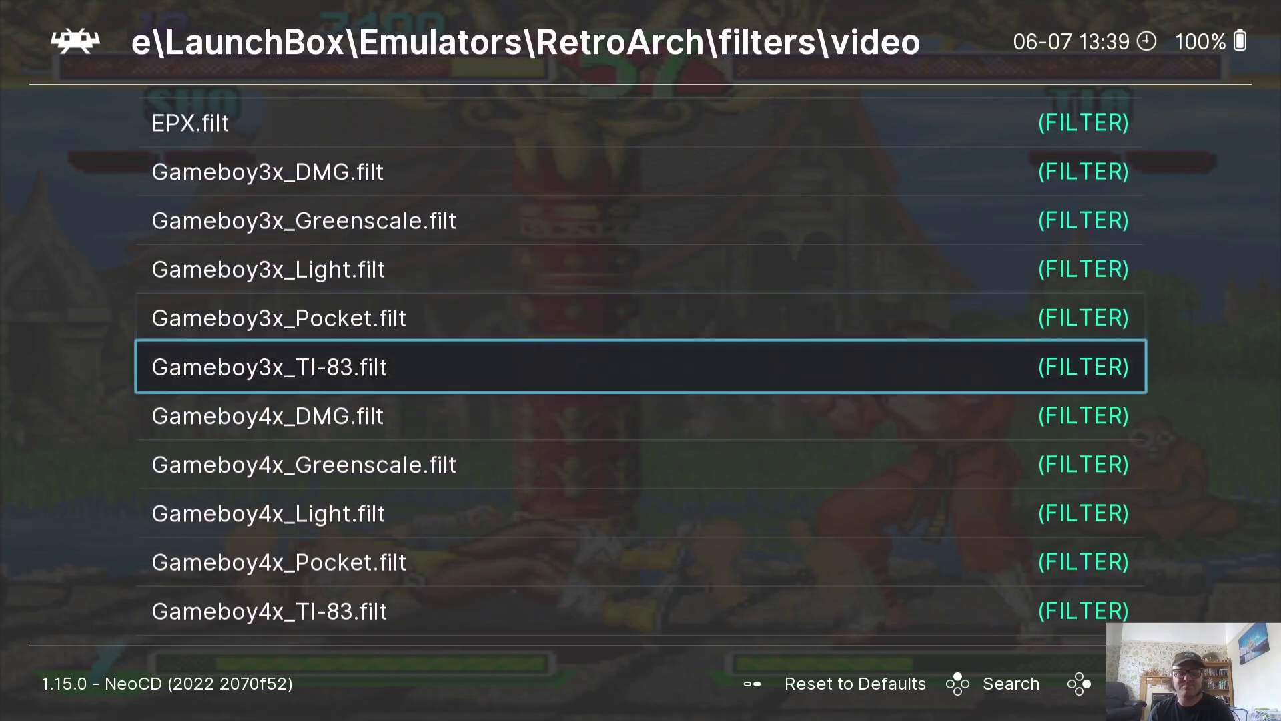
key("Up")
key("Up")
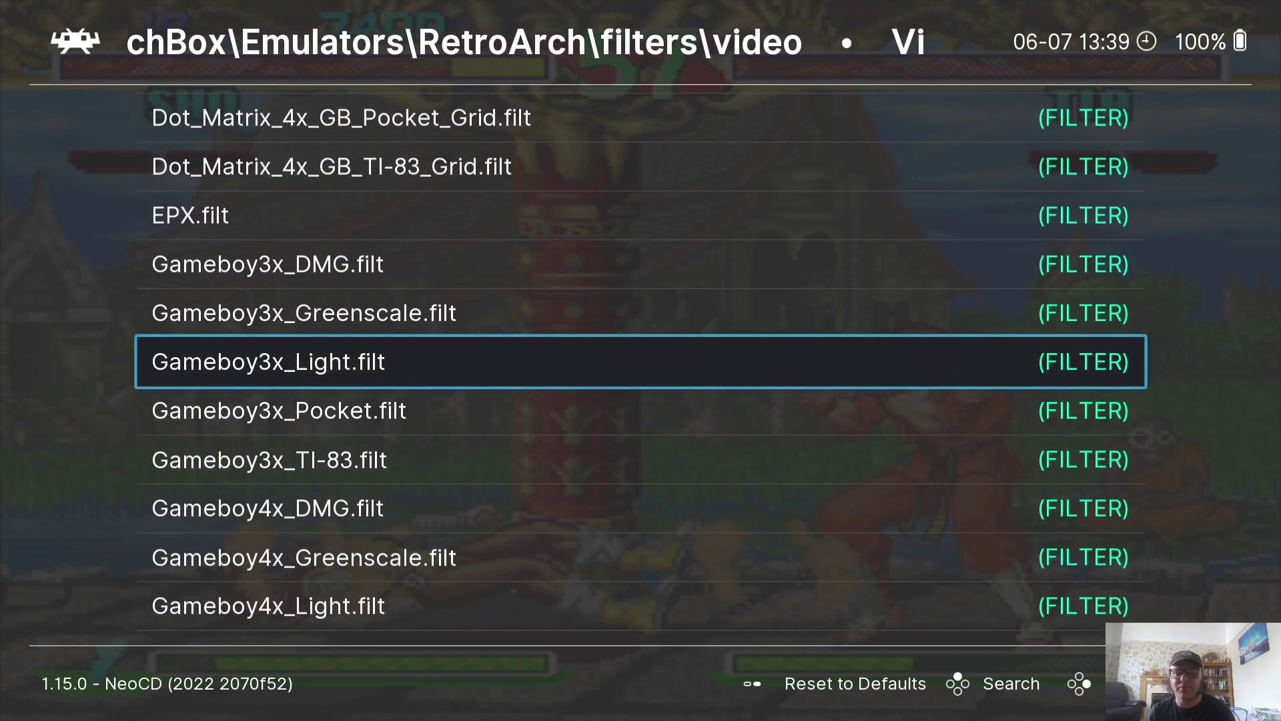
key("Return")
Back out of the Video settings and resume Breakers to check how the Gameboy filter looks
key("BackSpace")
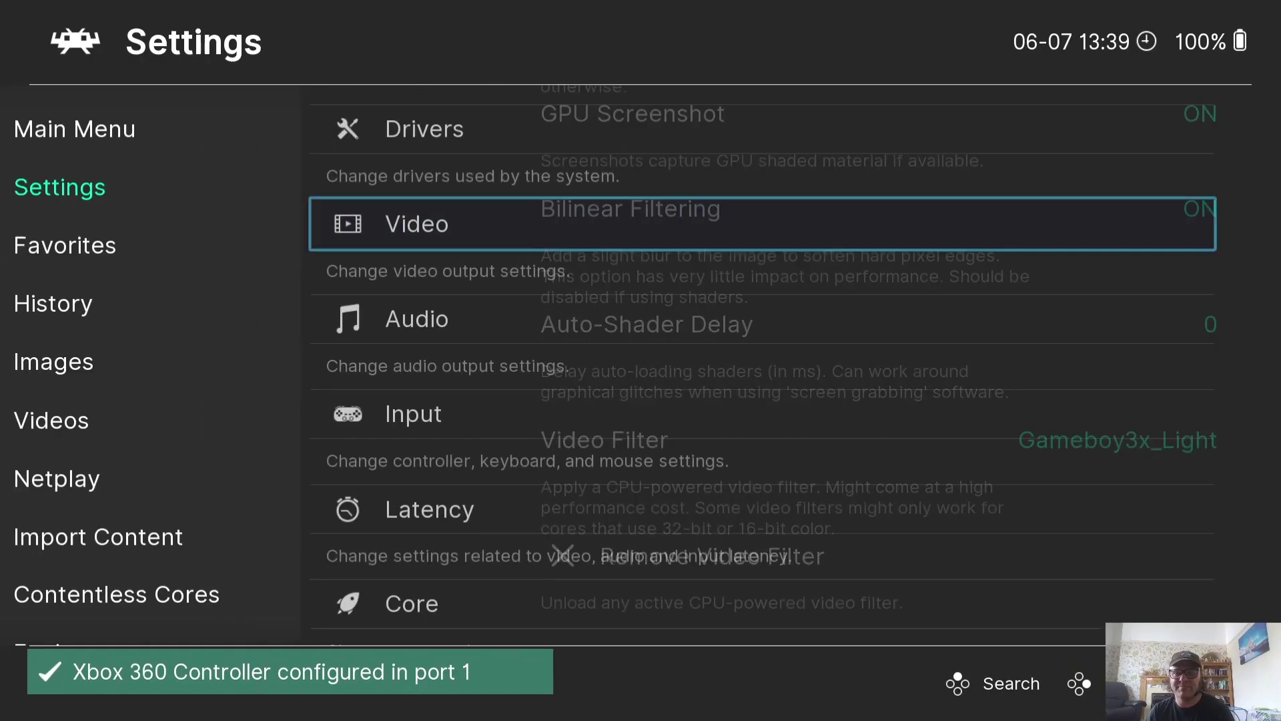
key("BackSpace")
key("Return")
key("Return")
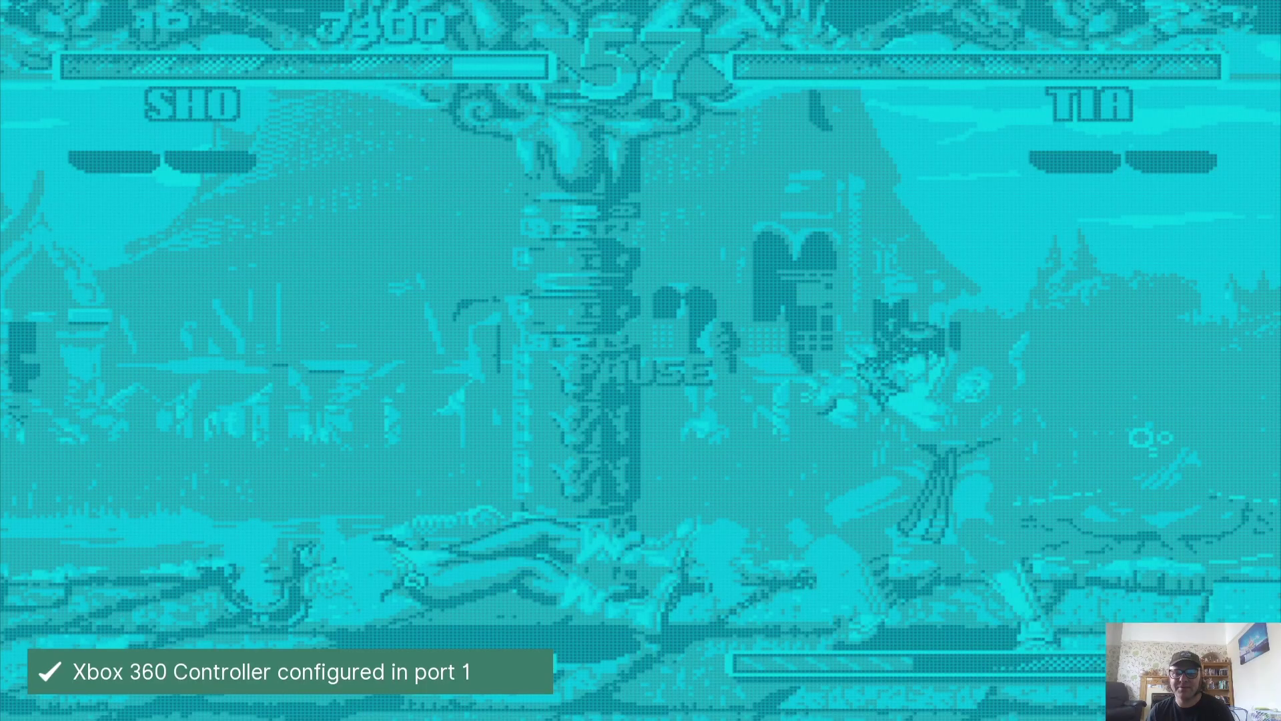
Bring up the RetroArch menu over the game and go to the Video Filter option in the Video settings
key("F1")
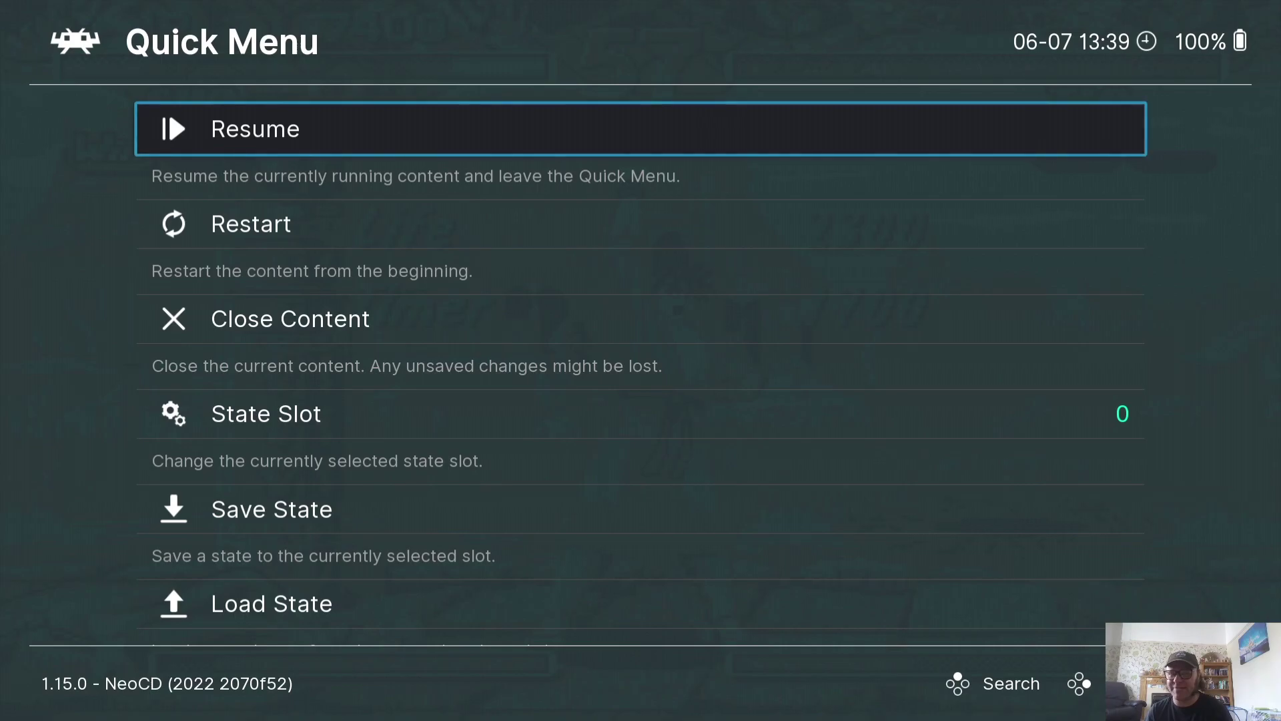
key("BackSpace")
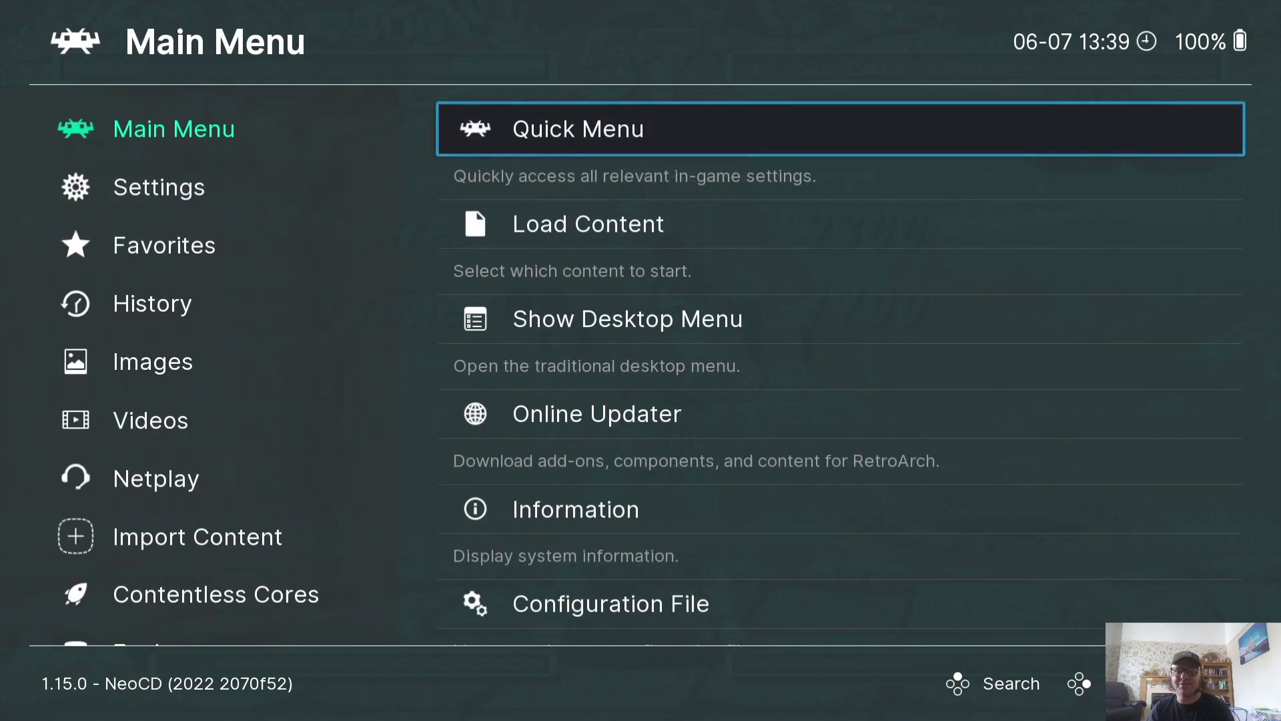
key("Left")
key("Down")
key("Right")
key("Down")
key("Return")
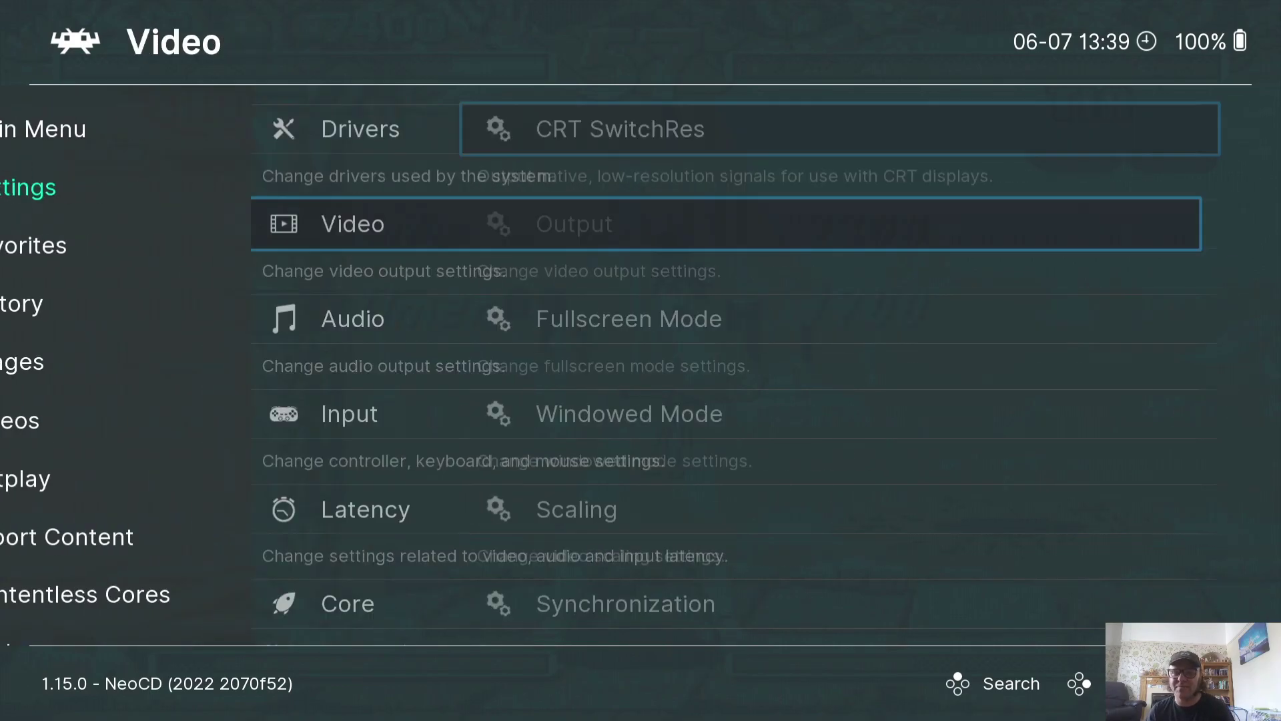
key("Up")
key("Up")
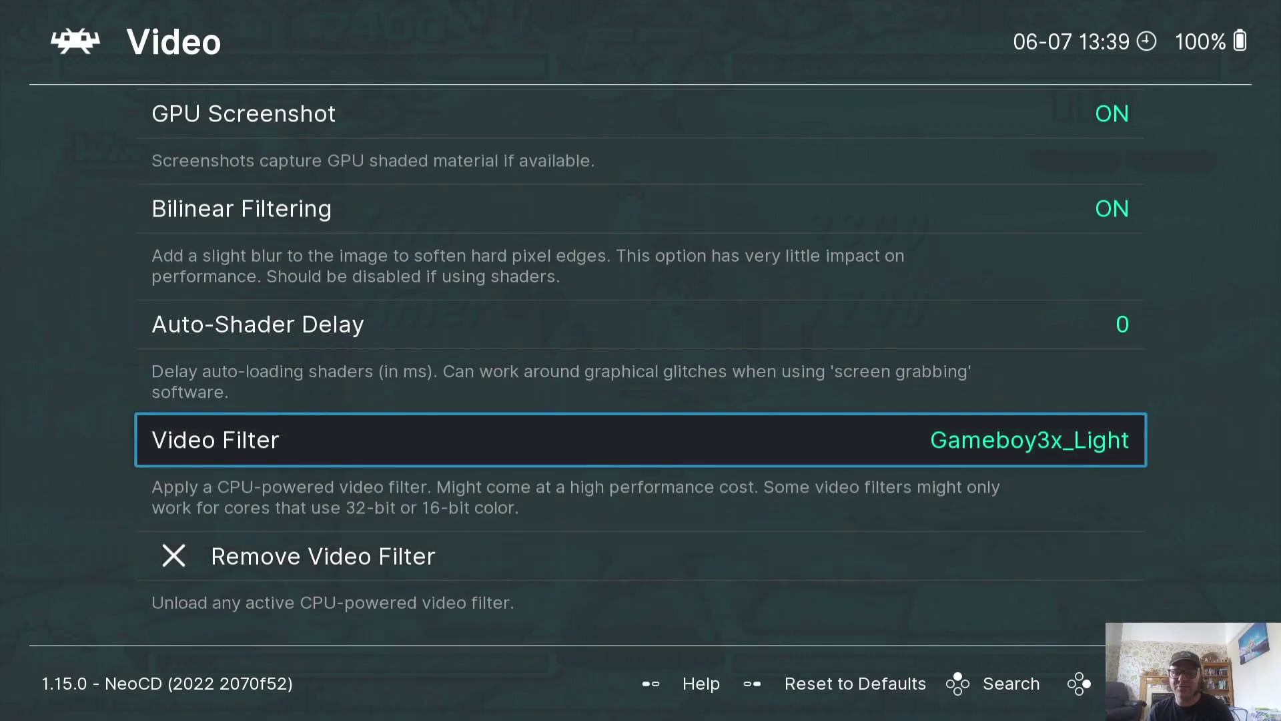
Set the video filter to Scanline2x.filt
key("Return")
key("Down")
key("Down")
key("Down")
key("Down")
key("Down")
key("Down")
key("Down")
key("Down")
key("Down")
key("Down")
key("Down")
key("Down")
key("Down")
key("Down")
key("Down")
key("Down")
key("Down")
key("Down")
key("Down")
key("Down")
key("Down")
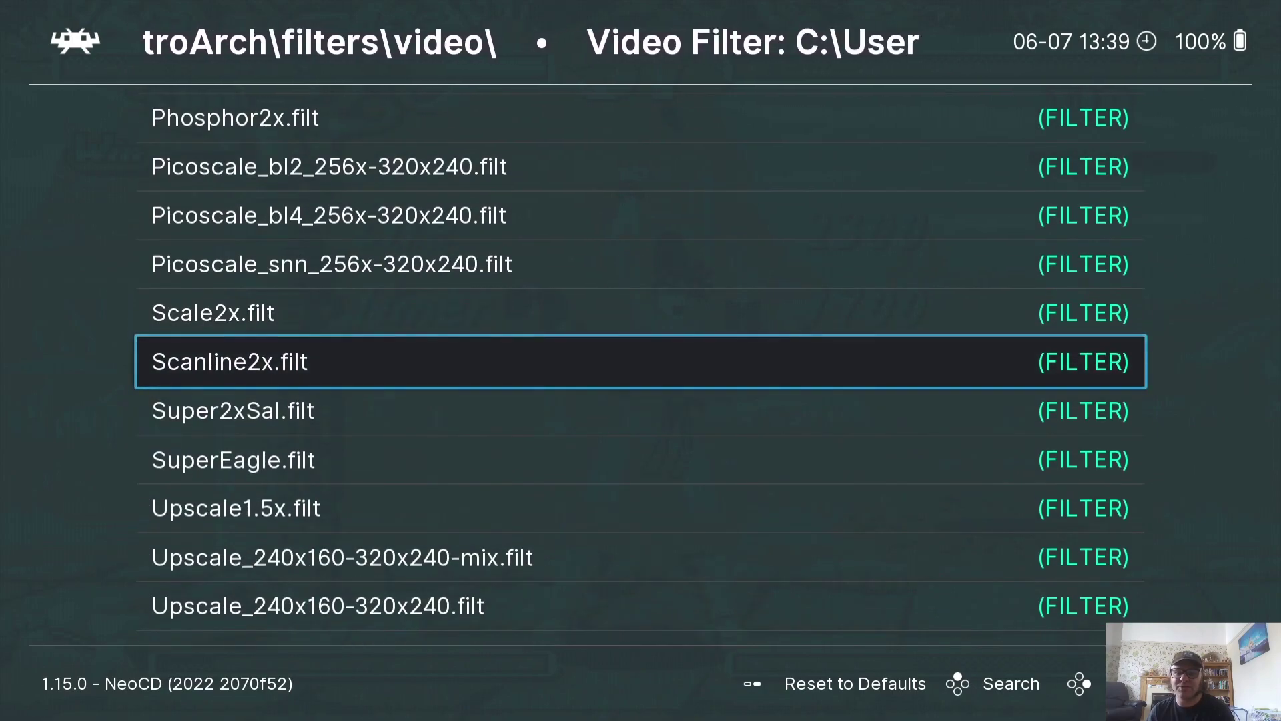
key("Return")
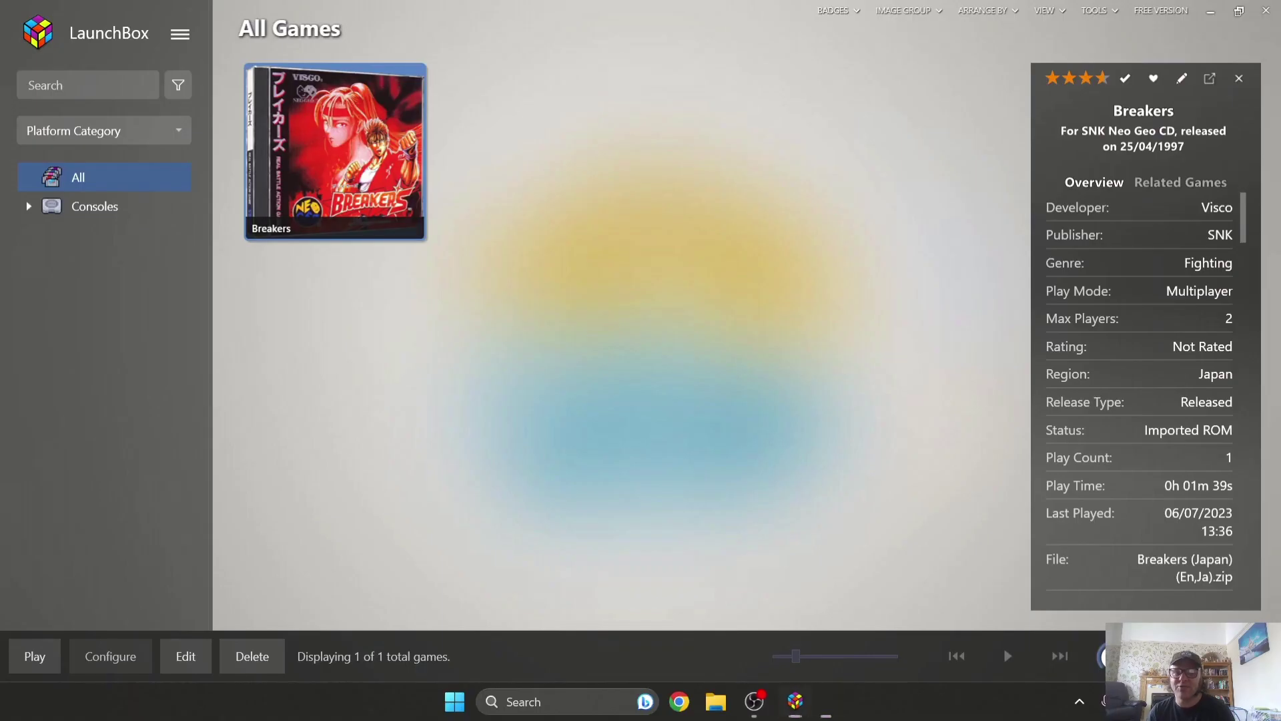
Leave the Video settings and return to the running Breakers game with the scanline filter
key("BackSpace")
key("BackSpace")
key("Right")
key("F1")
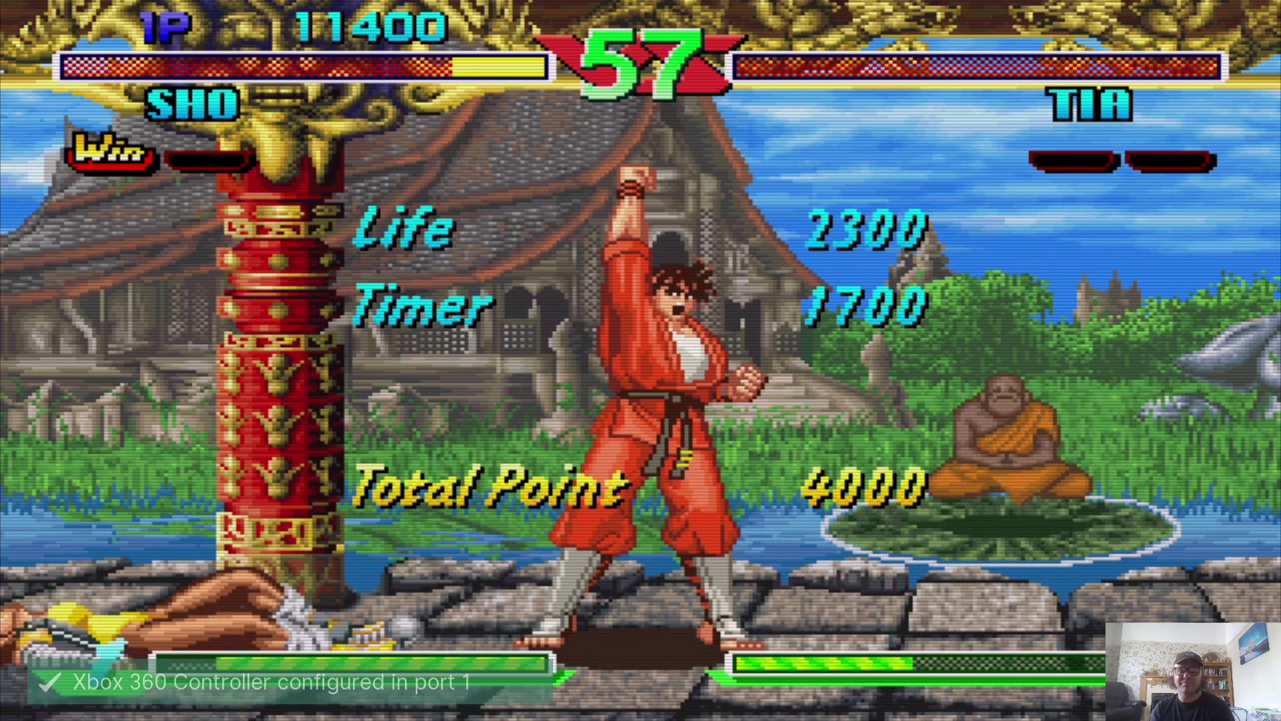